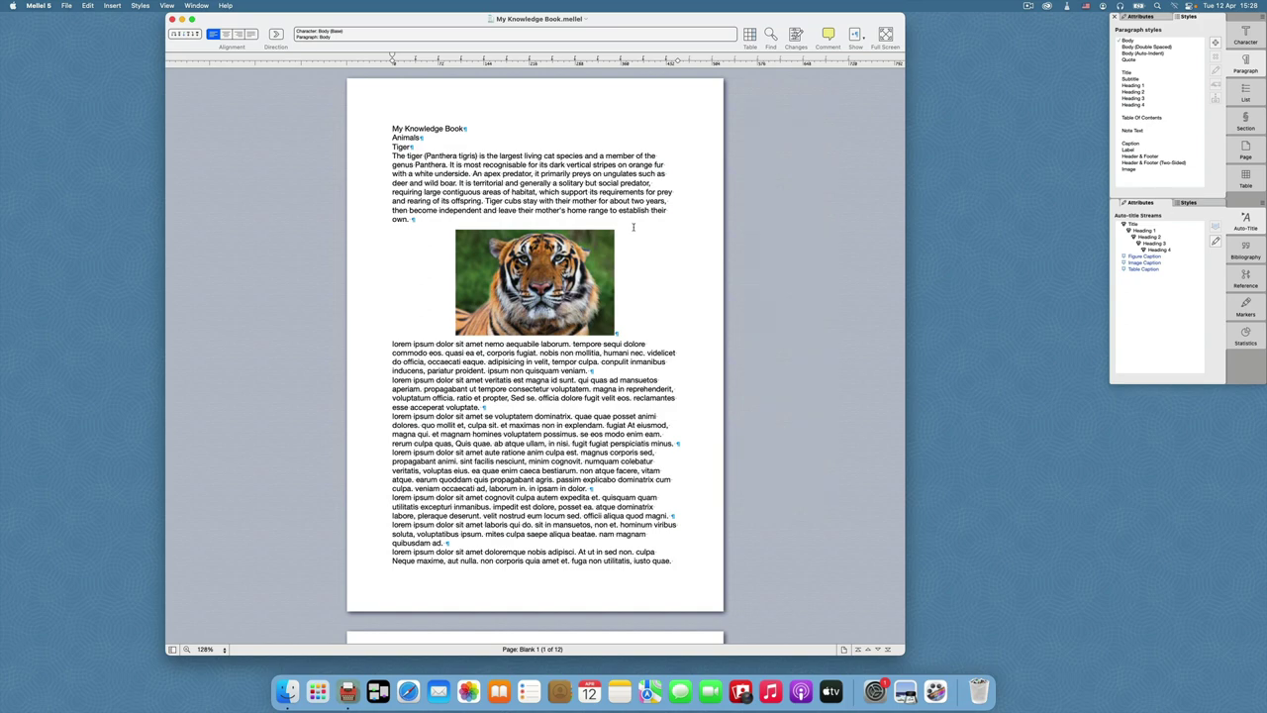
Look through the document's unformatted animal sections and their images.
{"action": "scroll", "coordinate": [633, 226], "scroll_direction": "down", "scroll_amount": 10}
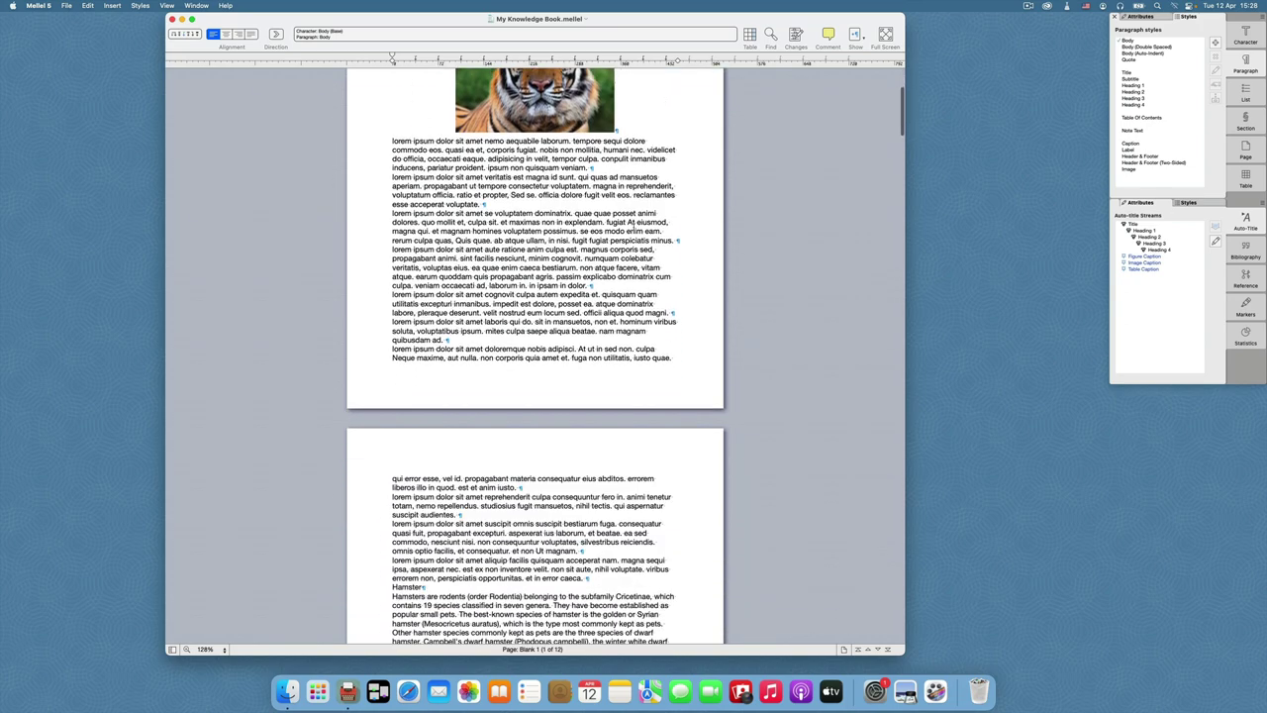
{"action": "scroll", "coordinate": [633, 227], "scroll_direction": "down", "scroll_amount": 10}
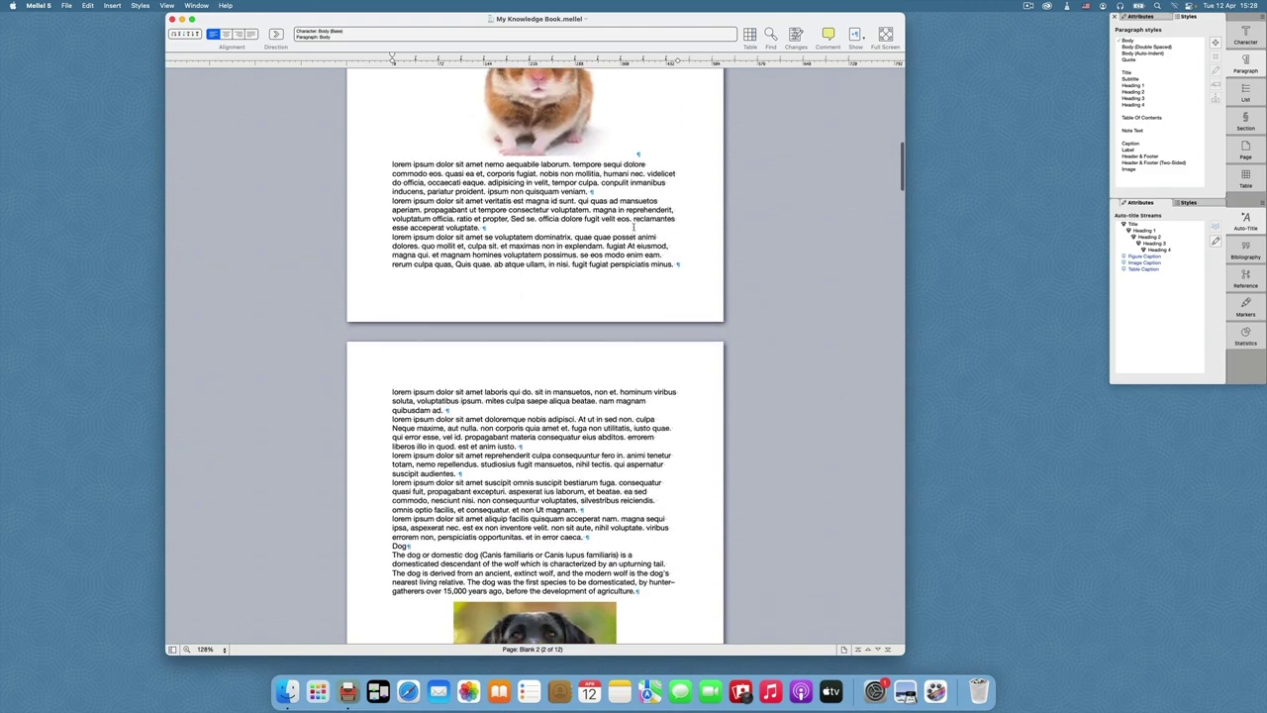
{"action": "scroll", "coordinate": [634, 228], "scroll_direction": "down", "scroll_amount": 10}
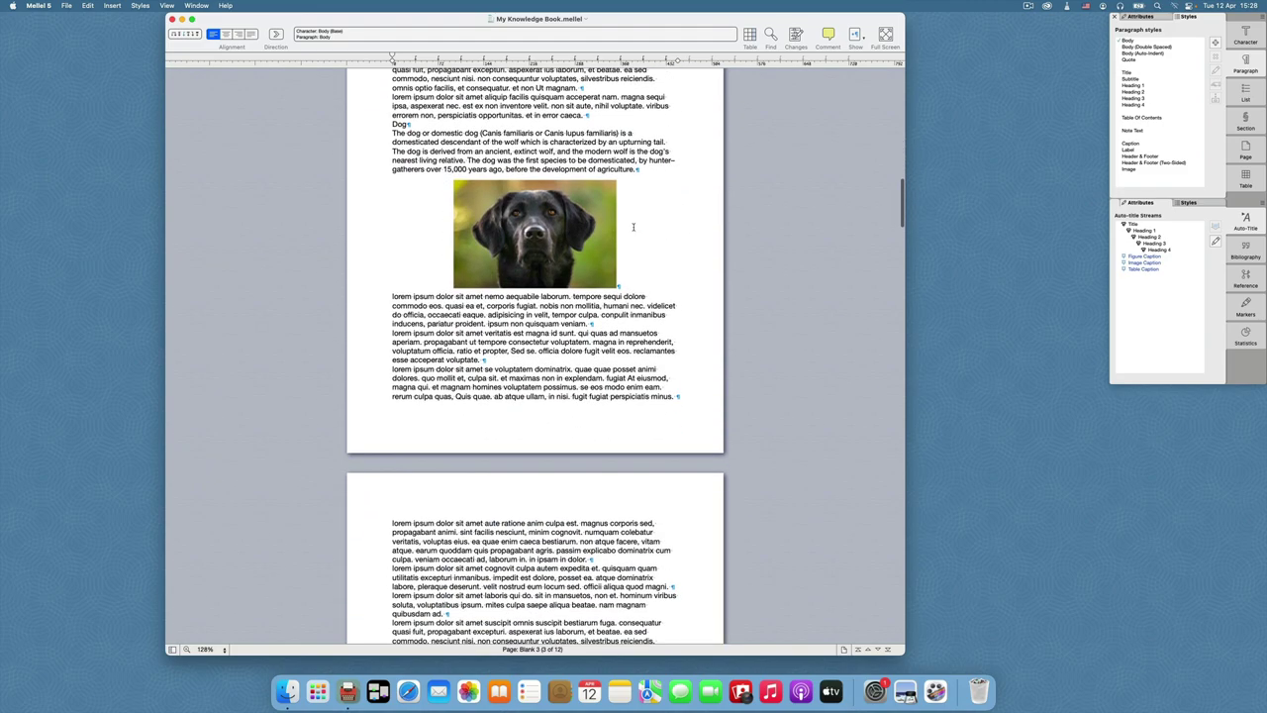
{"action": "scroll", "coordinate": [633, 229], "scroll_direction": "down", "scroll_amount": 8}
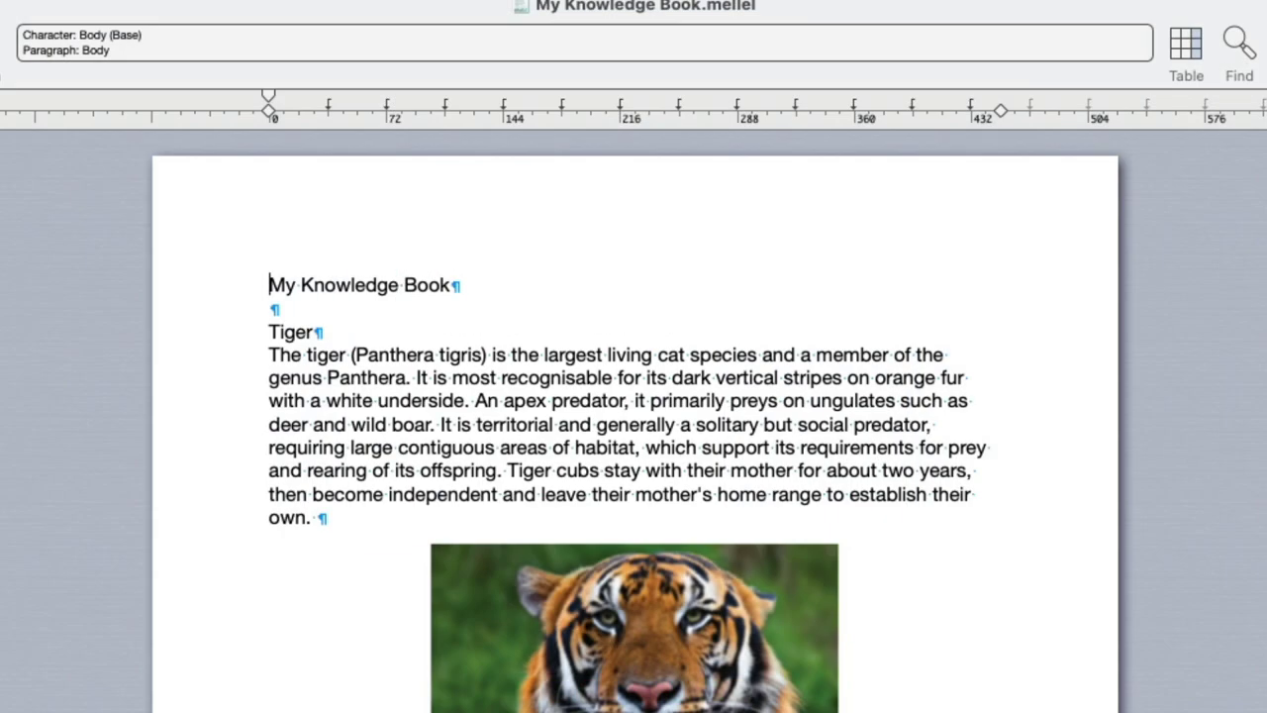
Insert a Heading 1 auto-title reading "Animals" on the empty line between My Knowledge Book and Tiger.
{"action": "left_click", "coordinate": [286, 310]}
{"action": "left_click", "coordinate": [316, 17]}
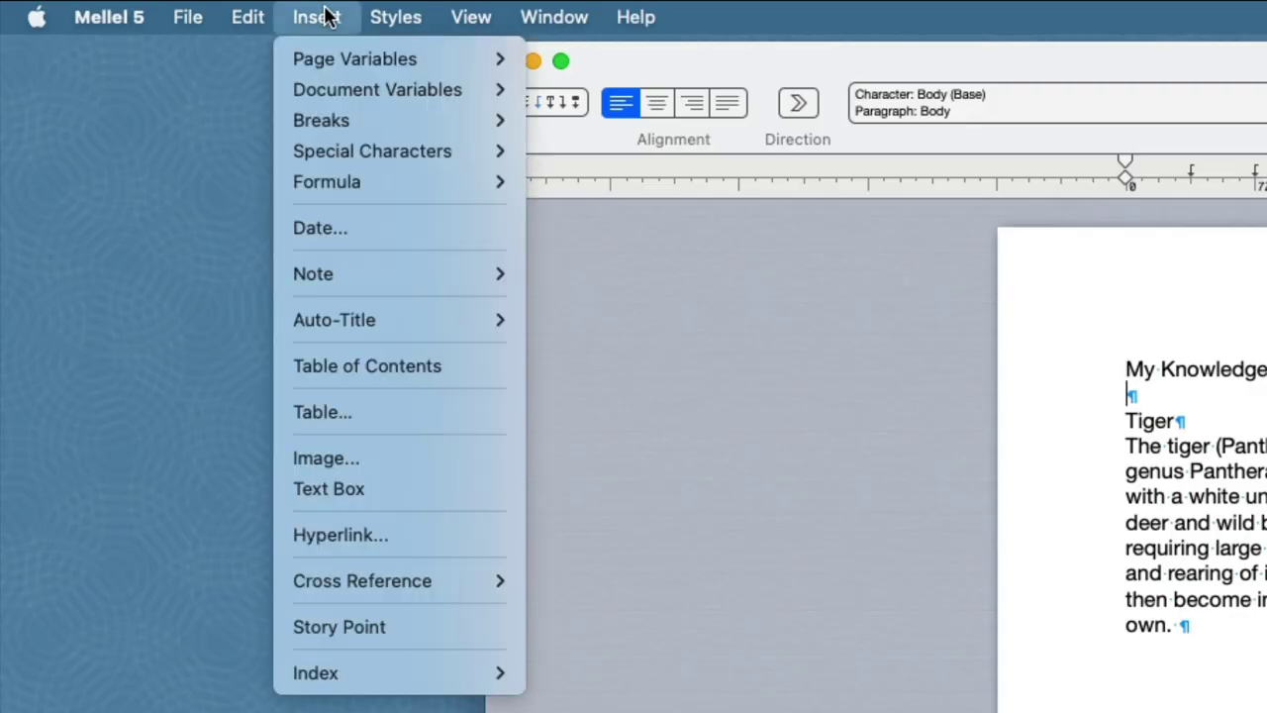
{"action": "mouse_move", "coordinate": [365, 320]}
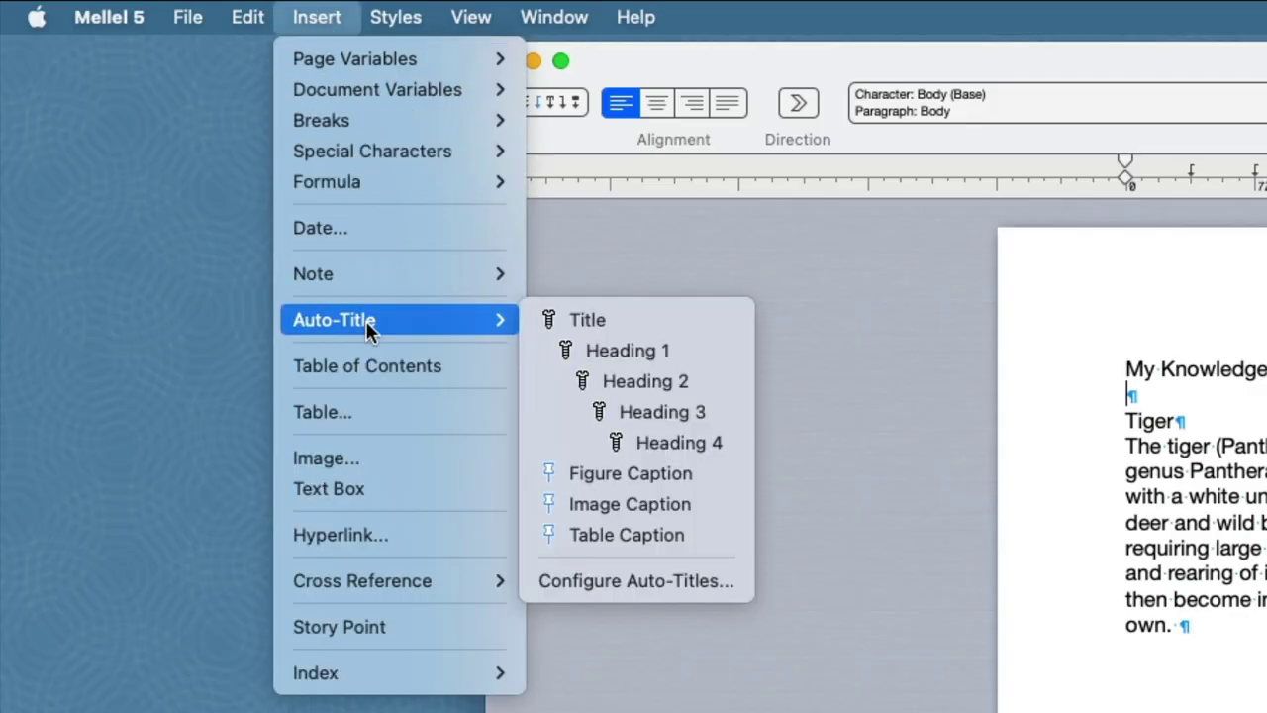
{"action": "left_click", "coordinate": [619, 352]}
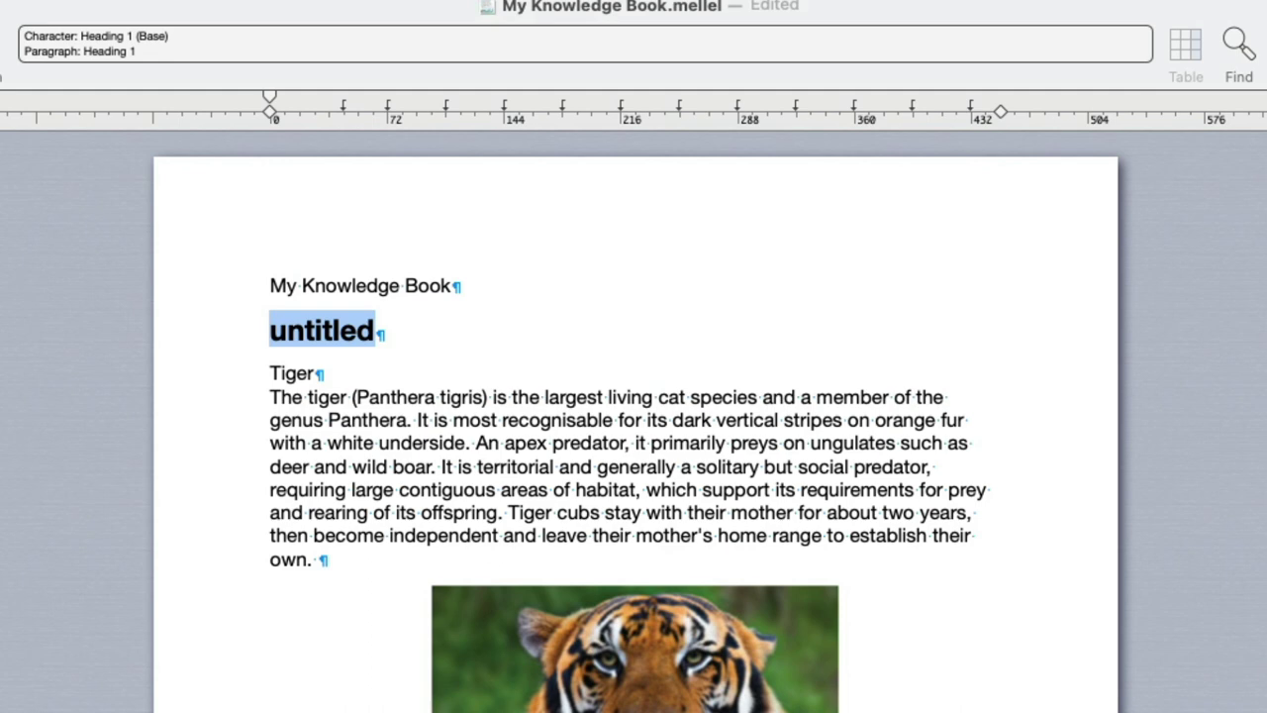
{"action": "type", "text": "Animals"}
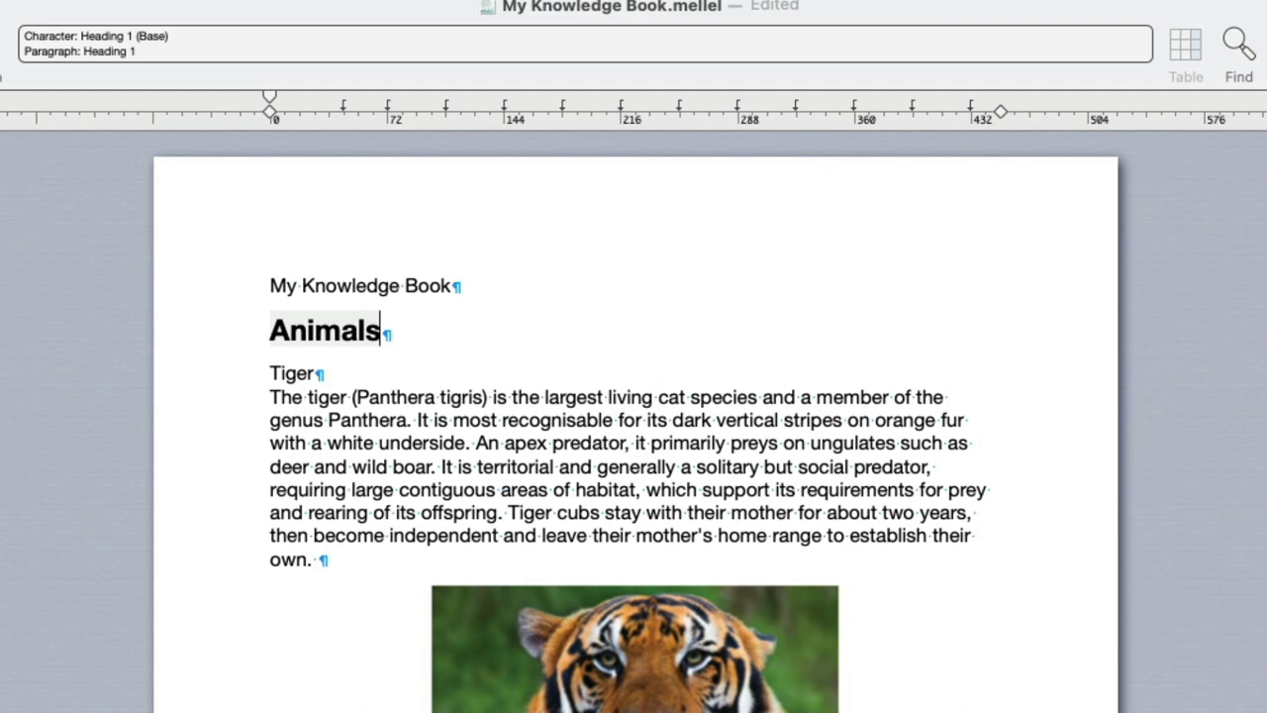
{"action": "left_click", "coordinate": [382, 329]}
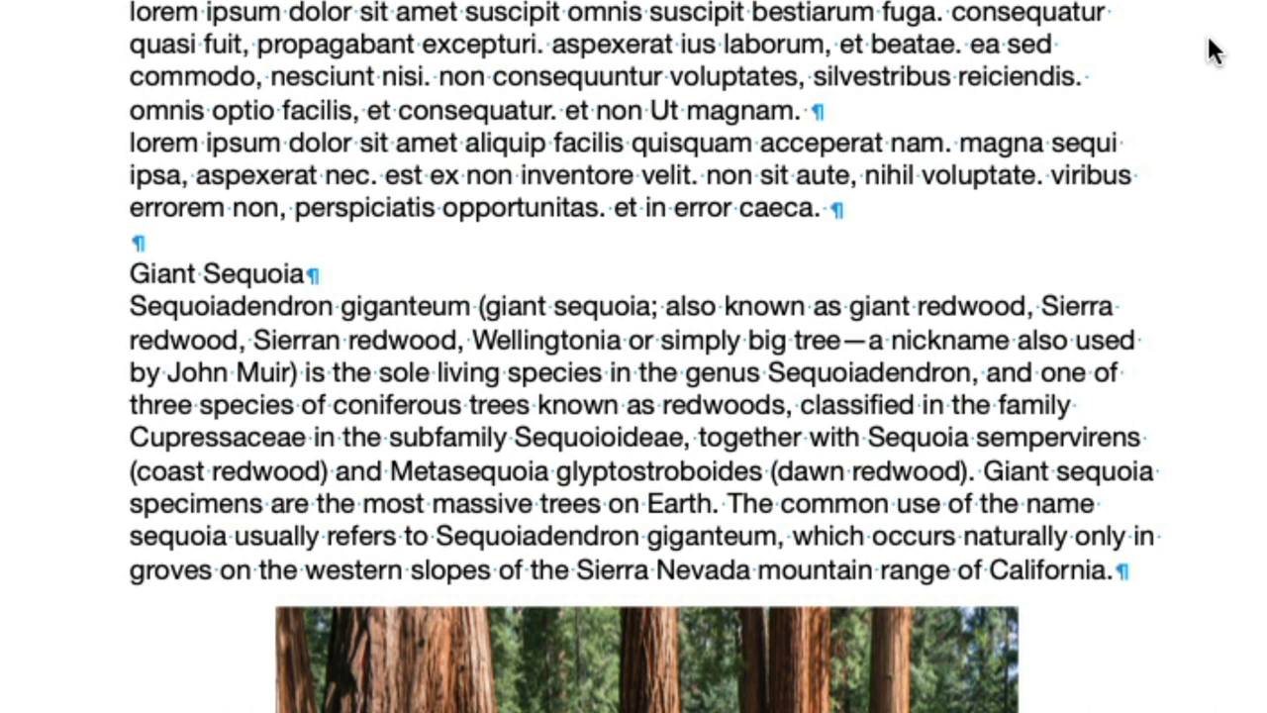
Insert a Heading 1 auto-title reading "Plants" on the empty line above Giant Sequoia, using the Auto-Title palette.
{"action": "left_click", "coordinate": [218, 241]}
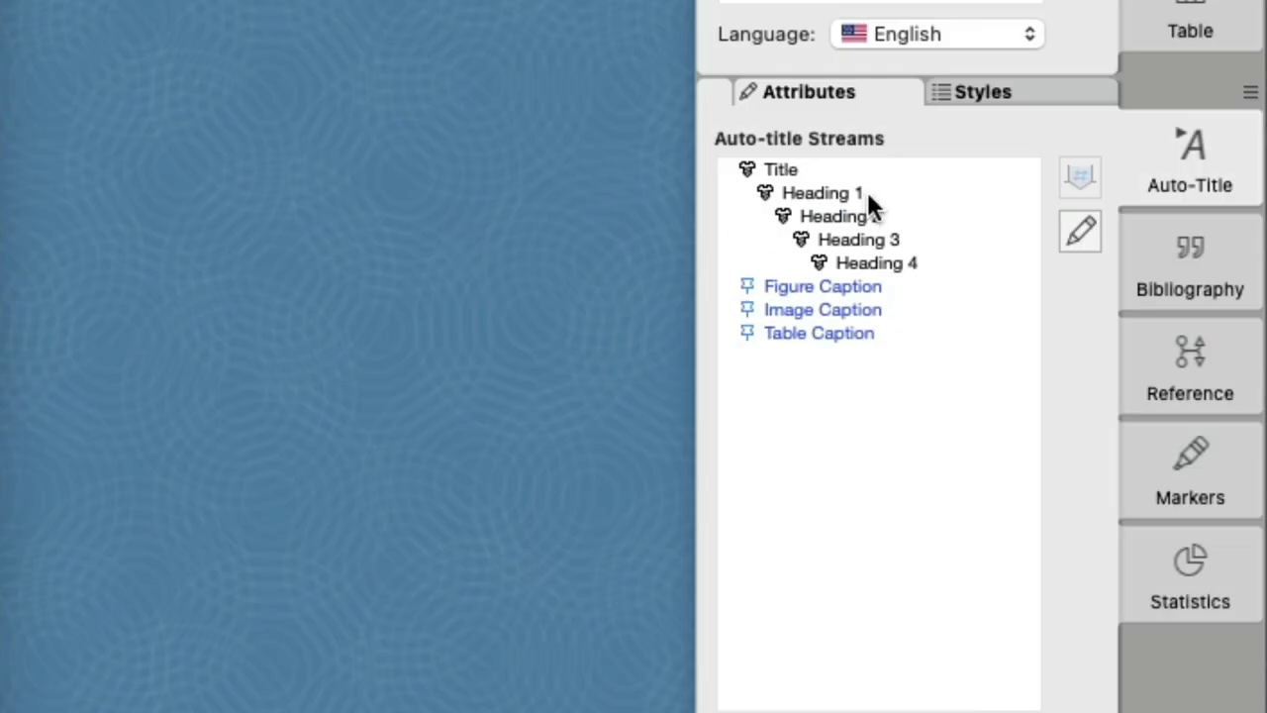
{"action": "left_click", "coordinate": [866, 191]}
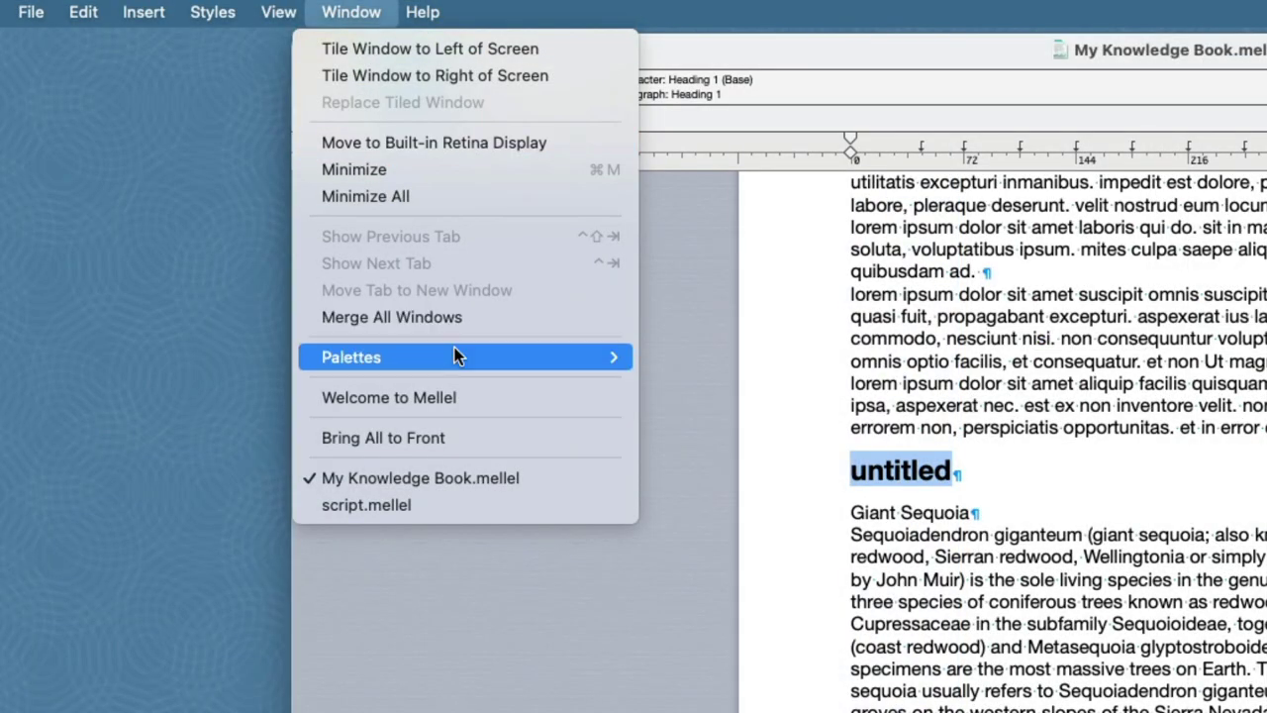
{"action": "mouse_move", "coordinate": [594, 357]}
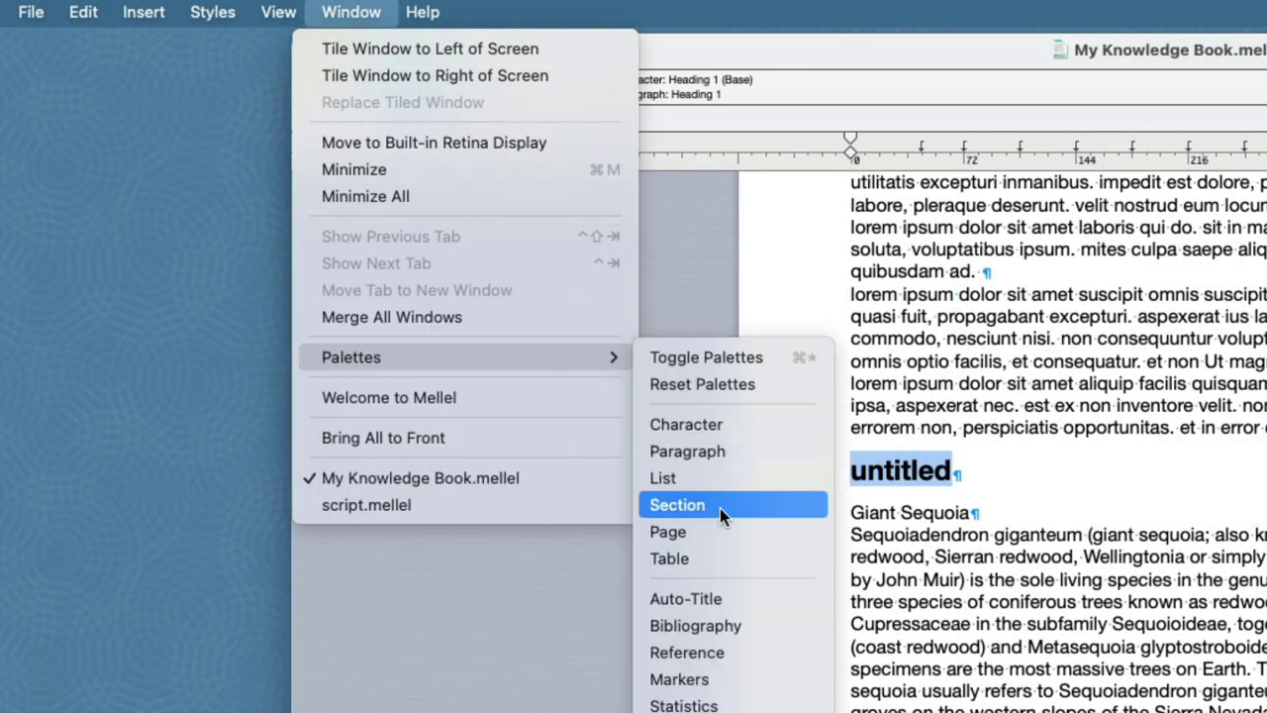
{"action": "left_click", "coordinate": [729, 600]}
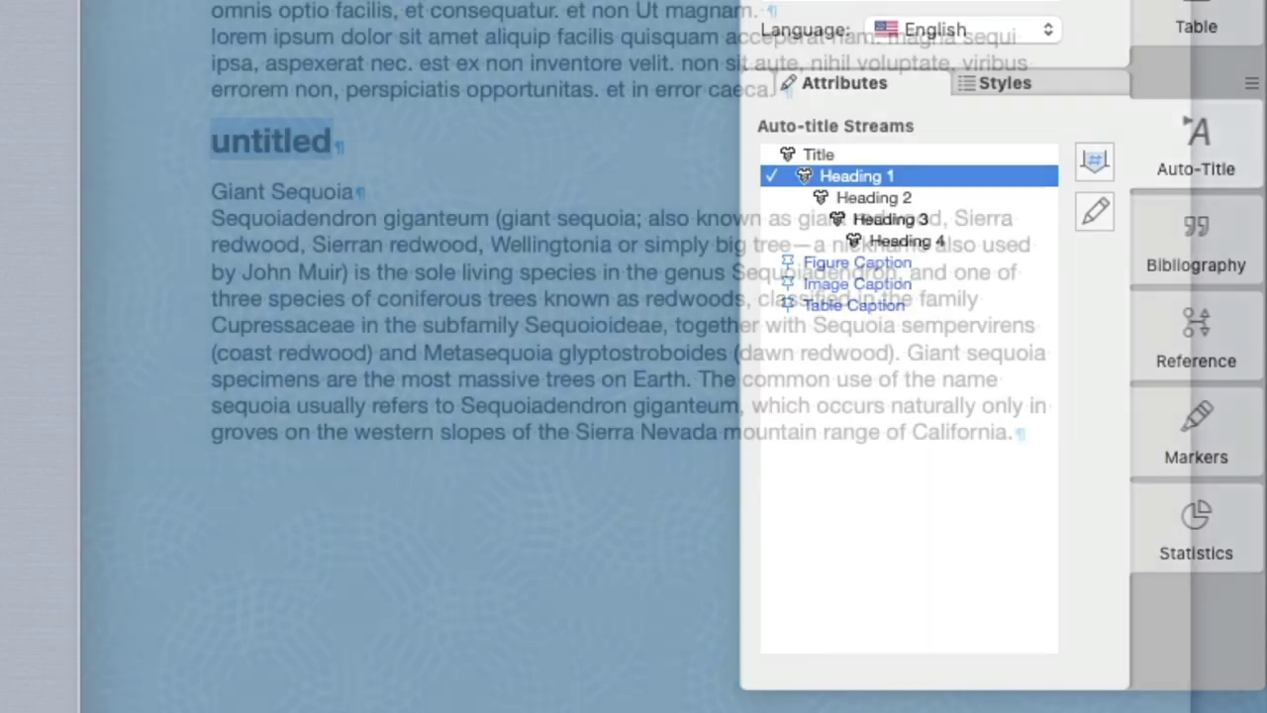
{"action": "type", "text": "Plants"}
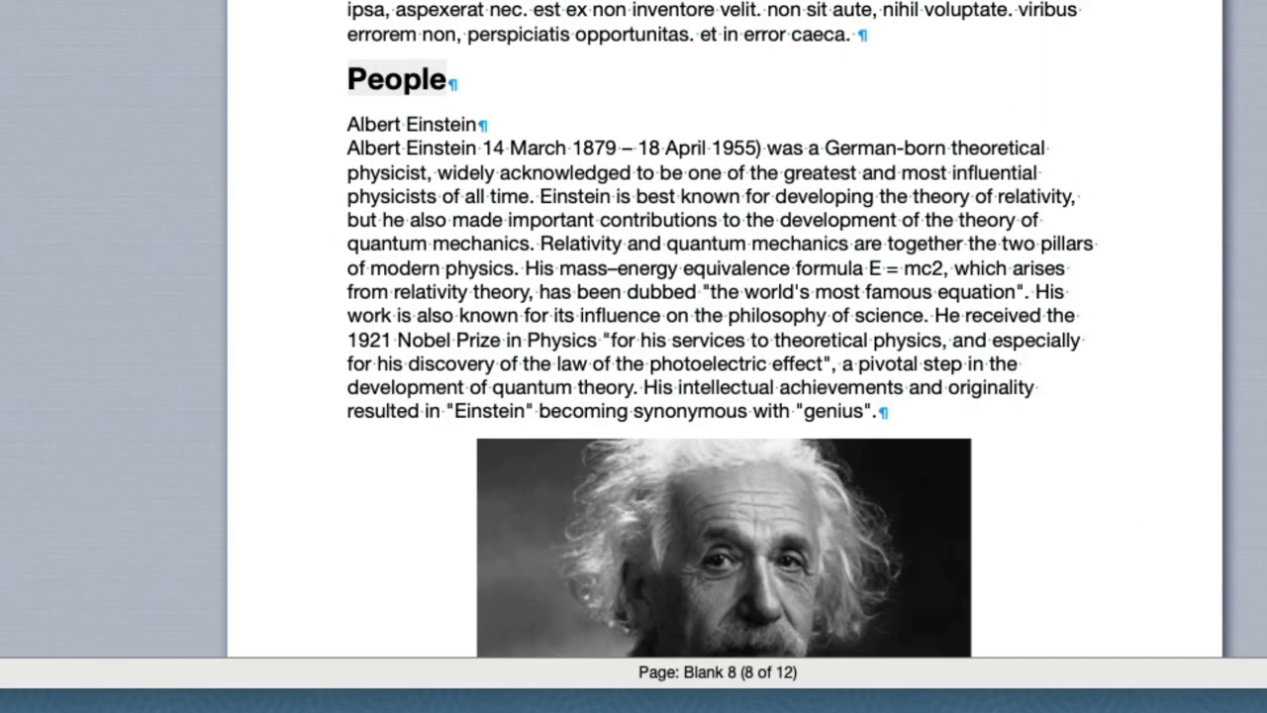
Try extending the People auto-title's text to "People of the world, unite" and restore it to "People".
{"action": "left_click", "coordinate": [424, 79]}
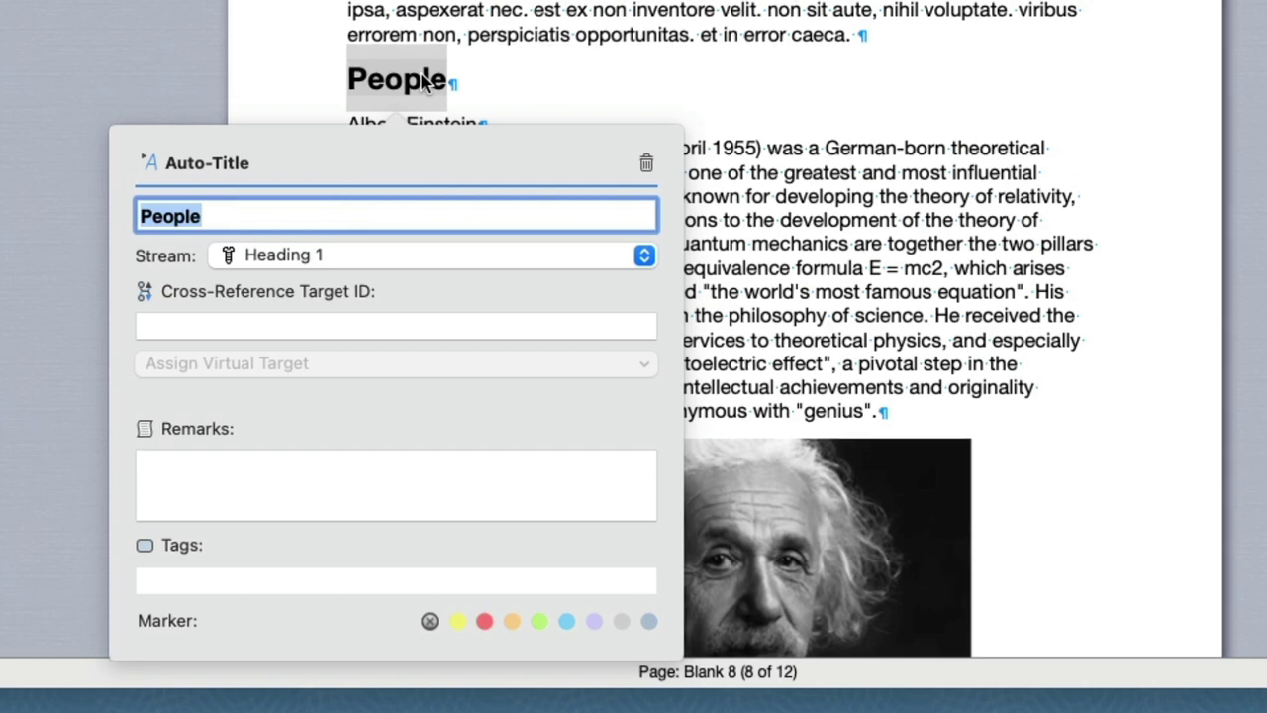
{"action": "type", "text": "Pe"}
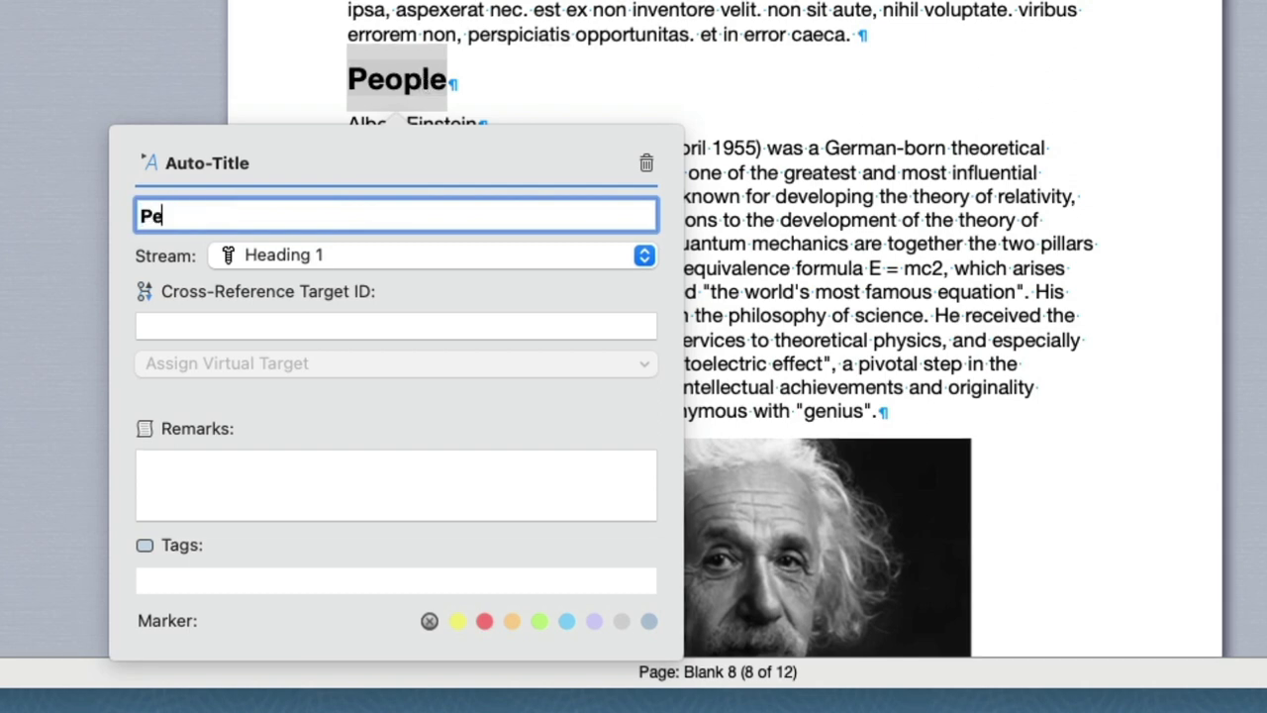
{"action": "type", "text": "ople of the world, unite"}
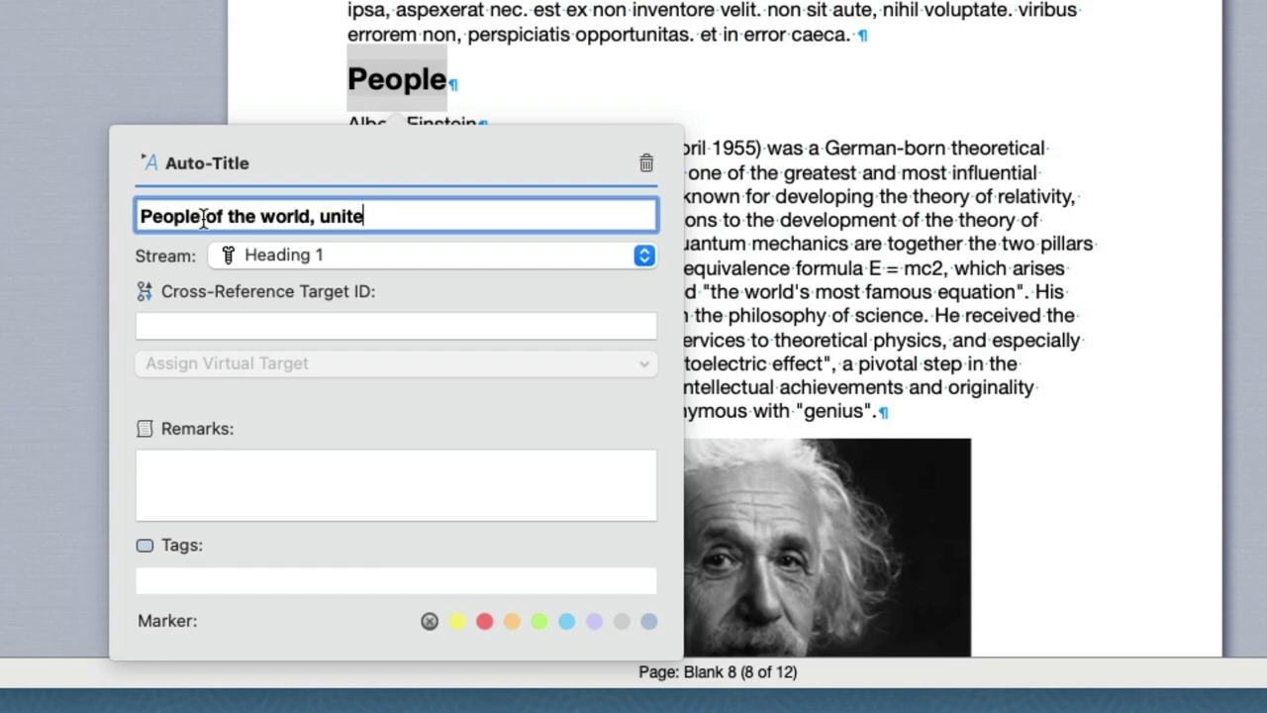
{"action": "left_click_drag", "start_coordinate": [203, 217], "coordinate": [393, 212]}
{"action": "key", "text": "BackSpace"}
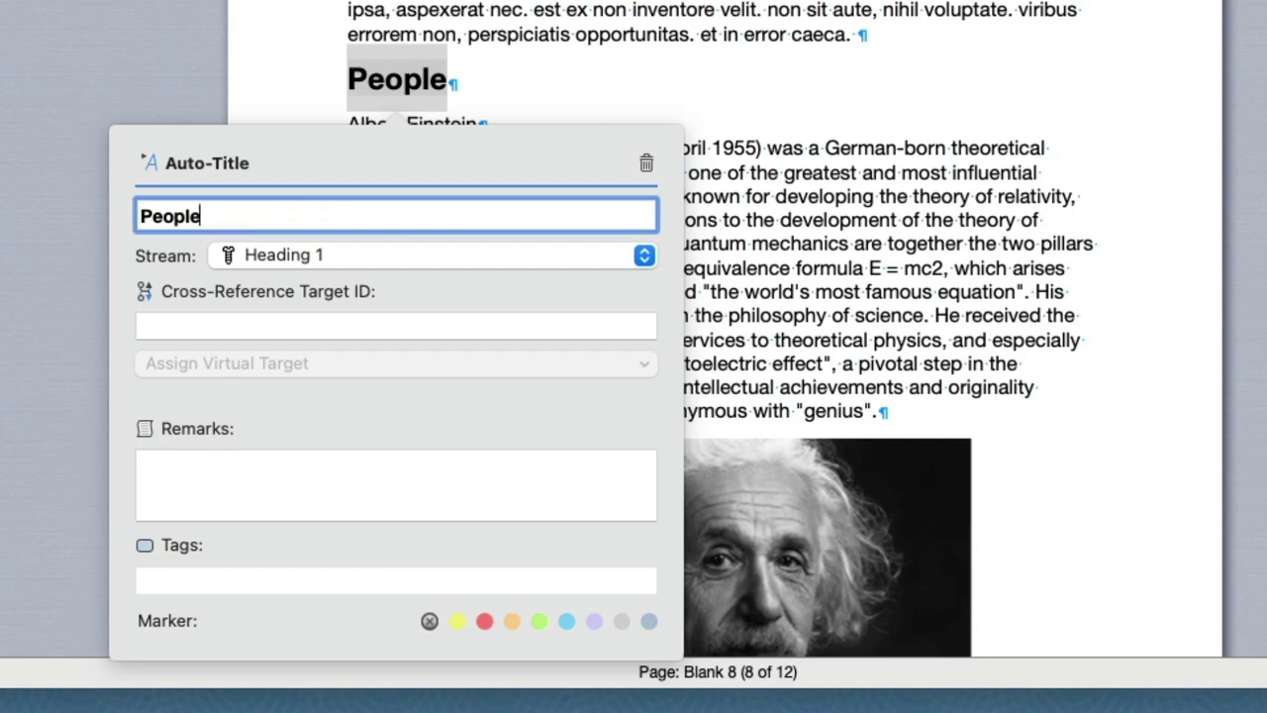
{"action": "key", "text": "Return"}
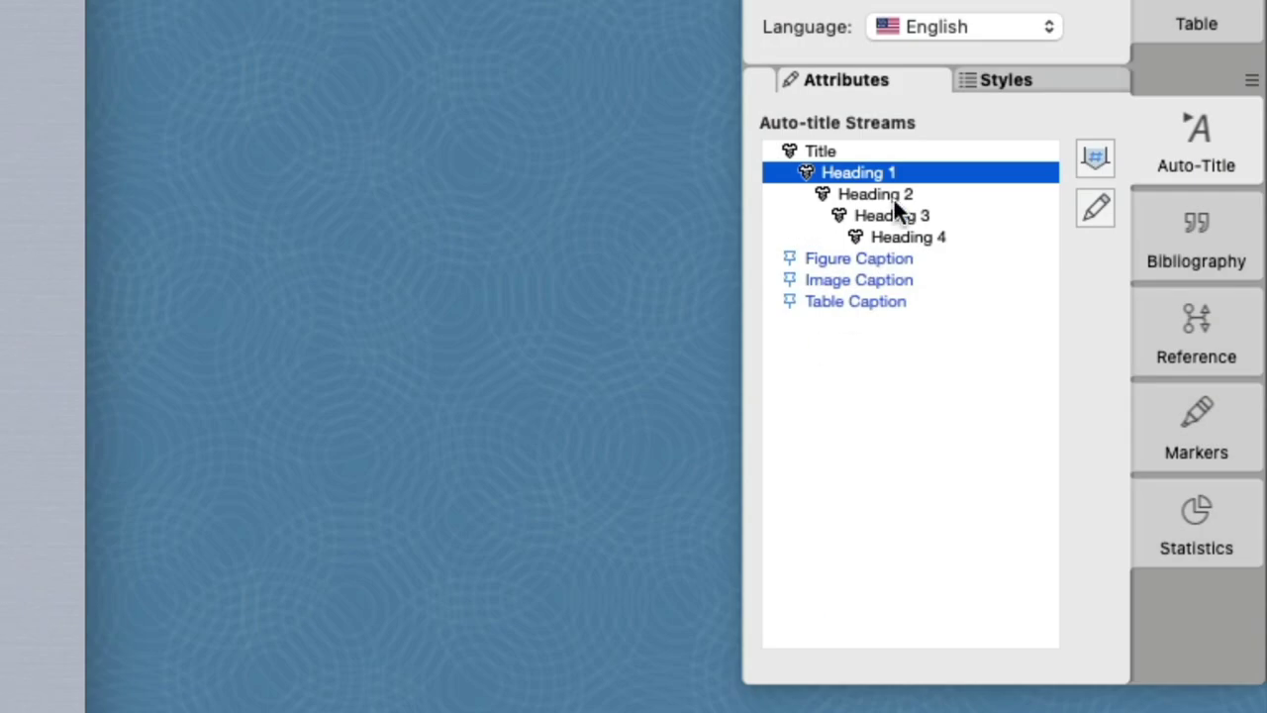
Apply the Heading 2 auto-title to the selected text, and convert the Hamster line into a Heading 1 auto-title.
{"action": "left_click", "coordinate": [895, 196]}
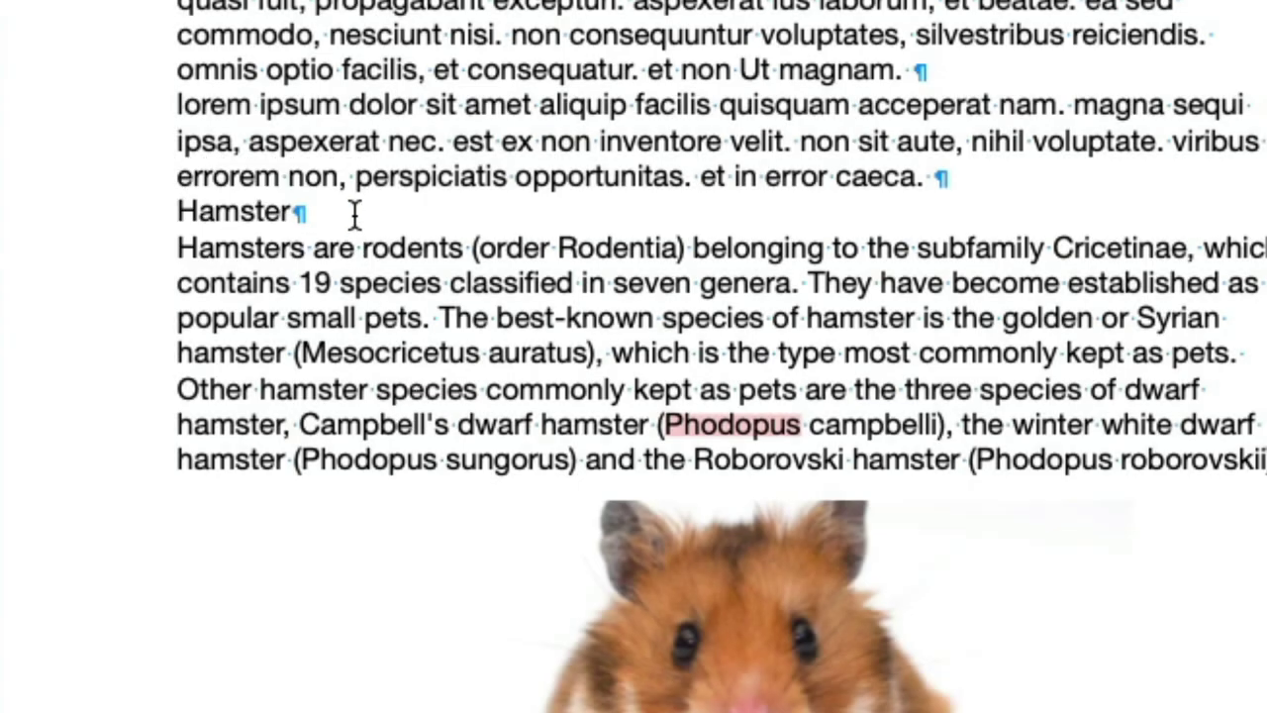
{"action": "left_click_drag", "start_coordinate": [355, 213], "coordinate": [90, 205]}
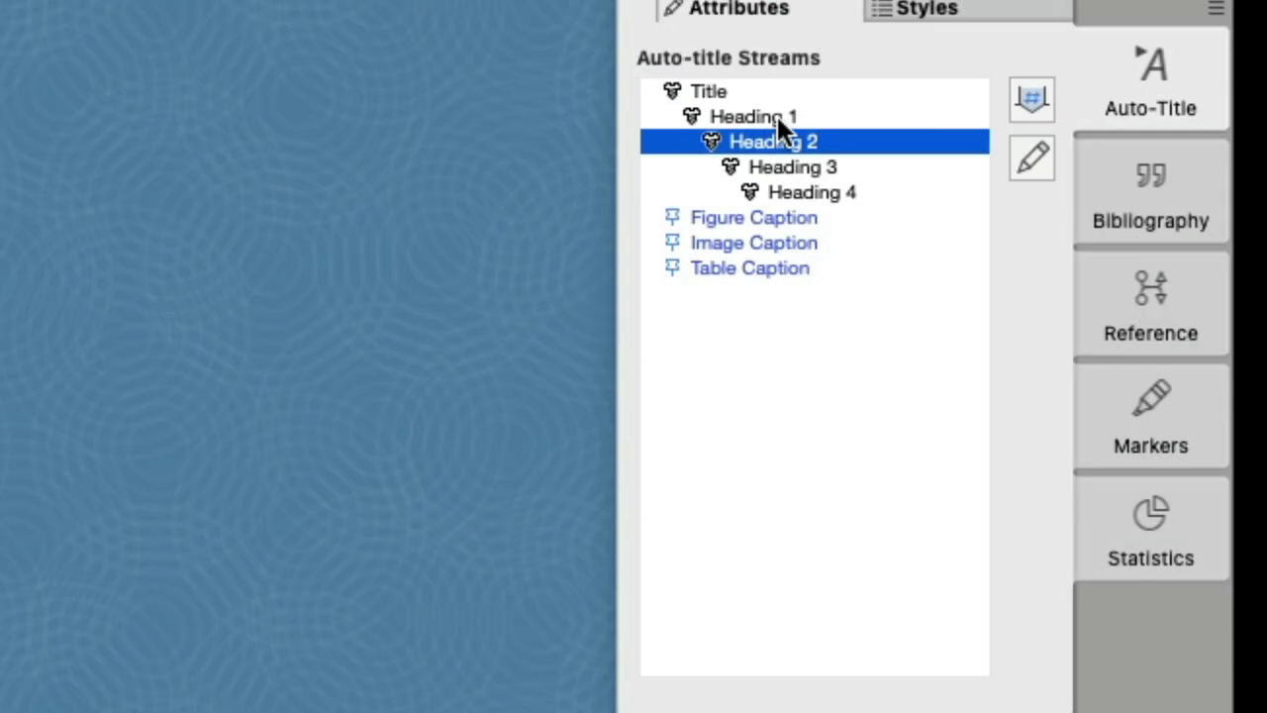
{"action": "left_click", "coordinate": [777, 116]}
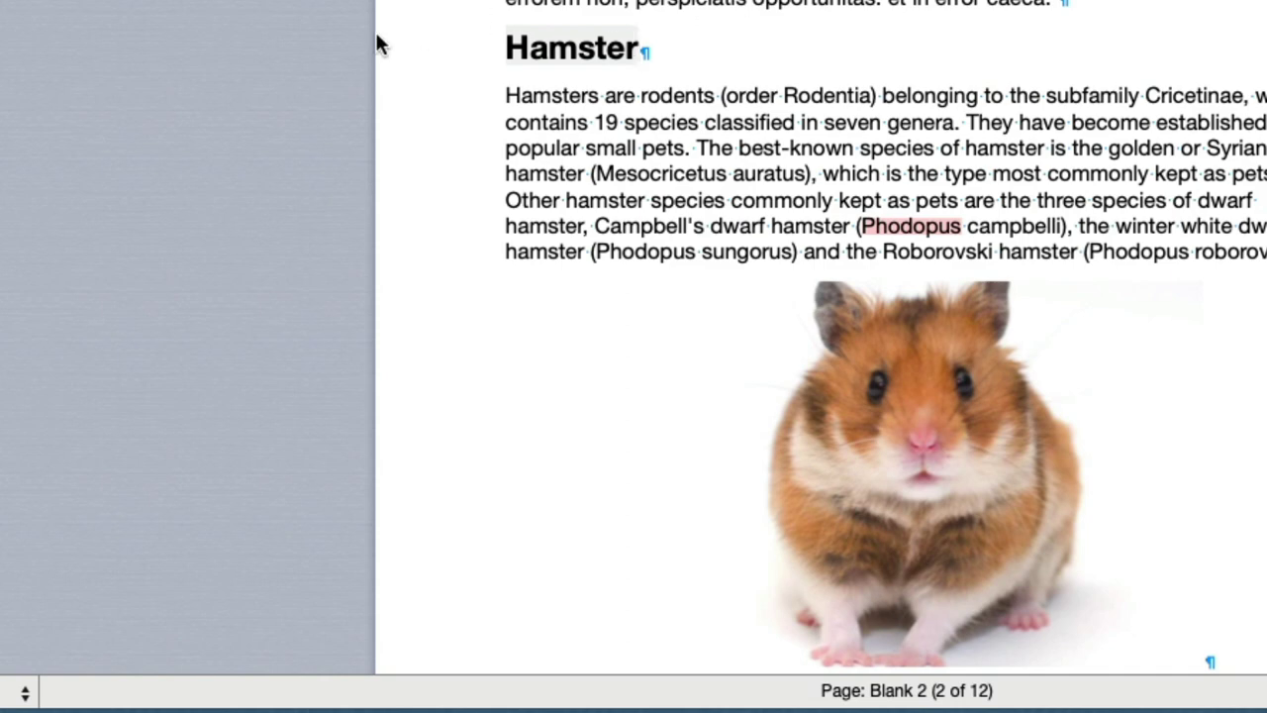
Edit the Hamster auto-title and change its stream to Heading 2.
{"action": "left_click", "coordinate": [634, 50]}
{"action": "double_click", "coordinate": [626, 55]}
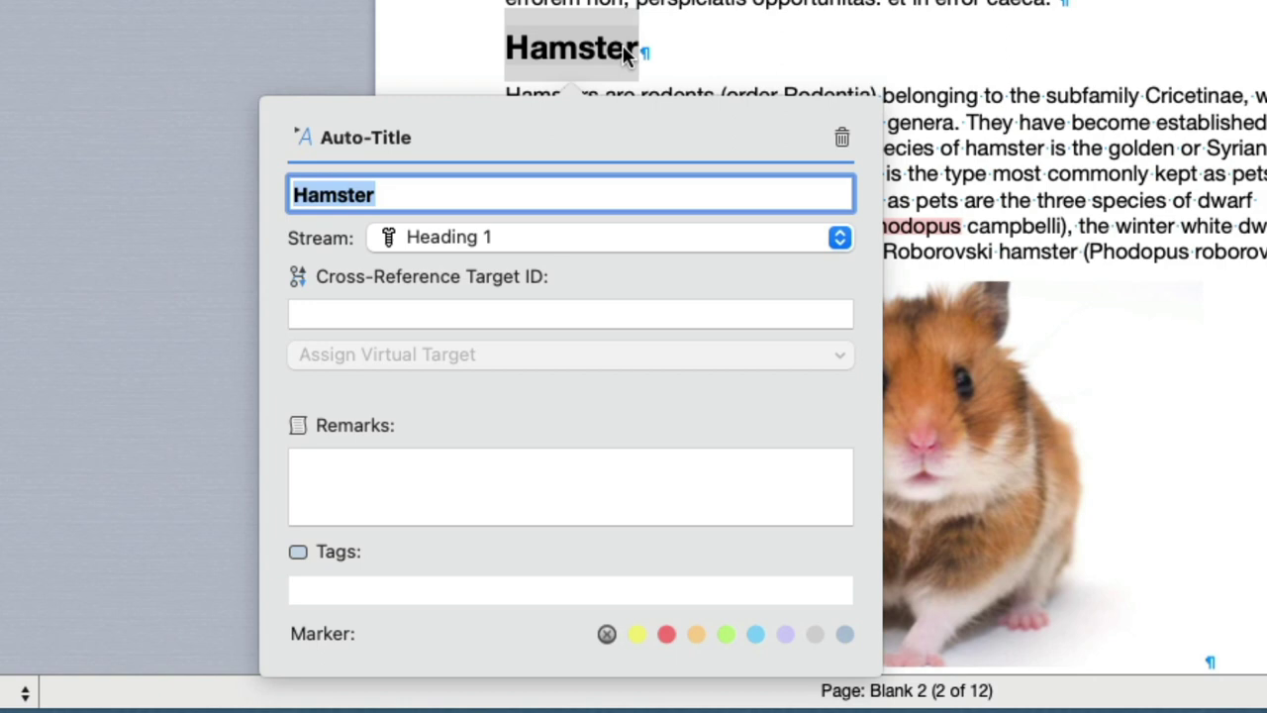
{"action": "left_click", "coordinate": [592, 238]}
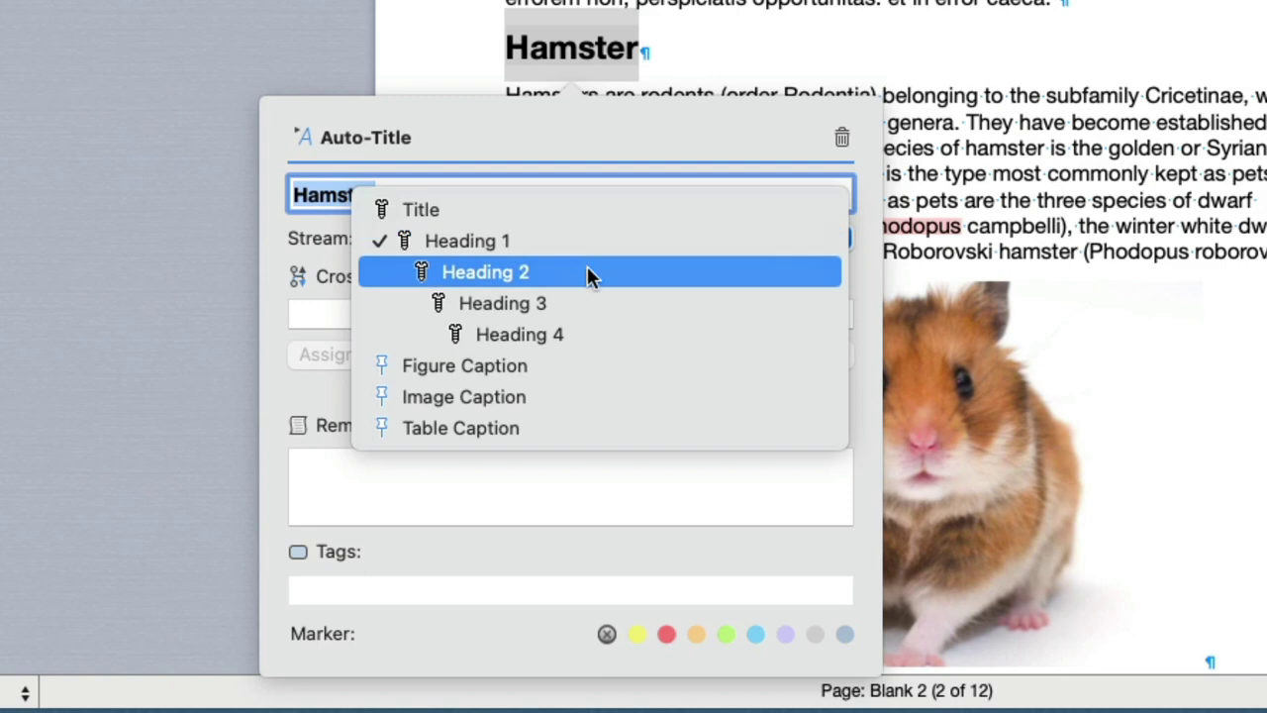
{"action": "left_click", "coordinate": [587, 269]}
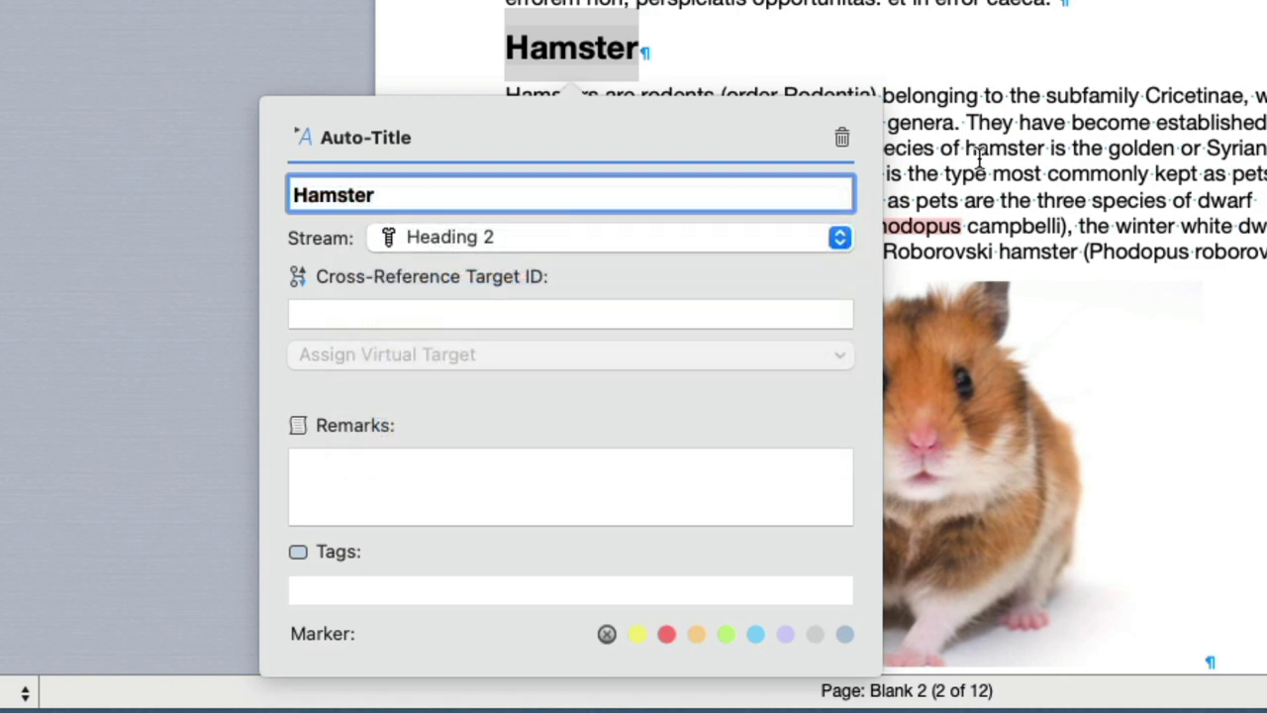
{"action": "key", "text": "Escape"}
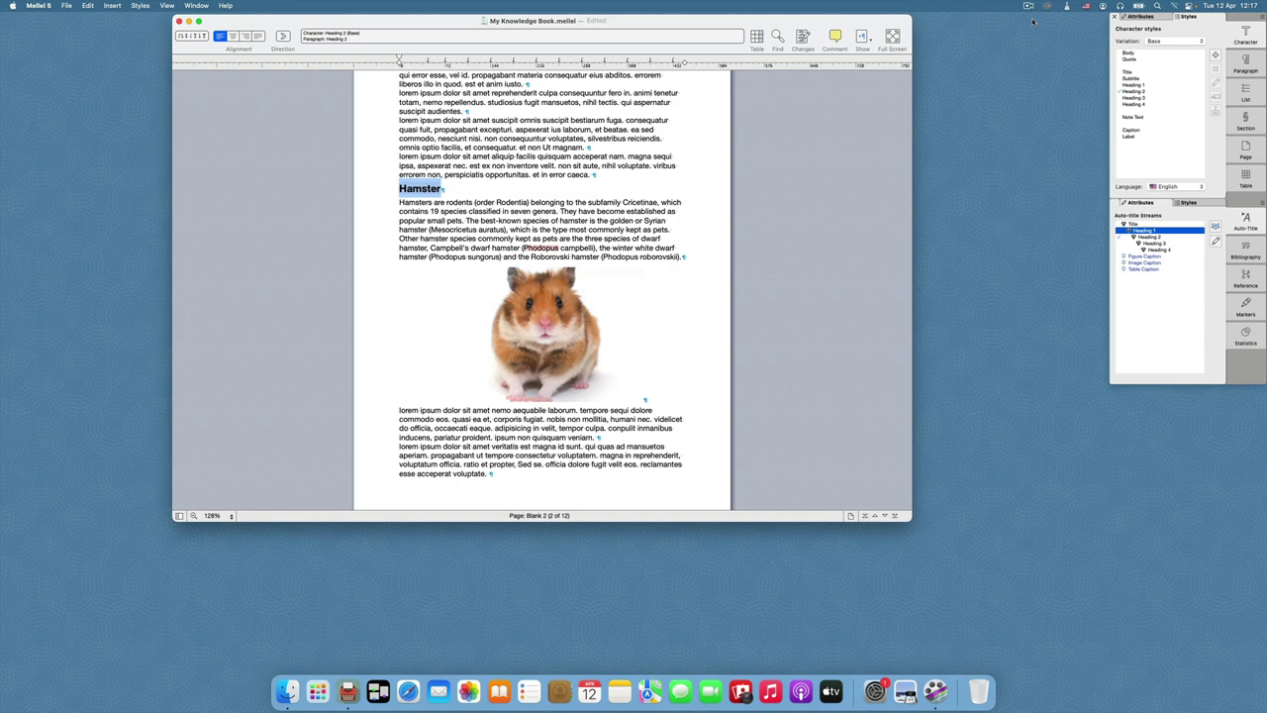
Convert the Dog line above the dog description into a Heading 2 auto-title.
{"action": "scroll", "coordinate": [638, 229], "scroll_direction": "down", "scroll_amount": 10}
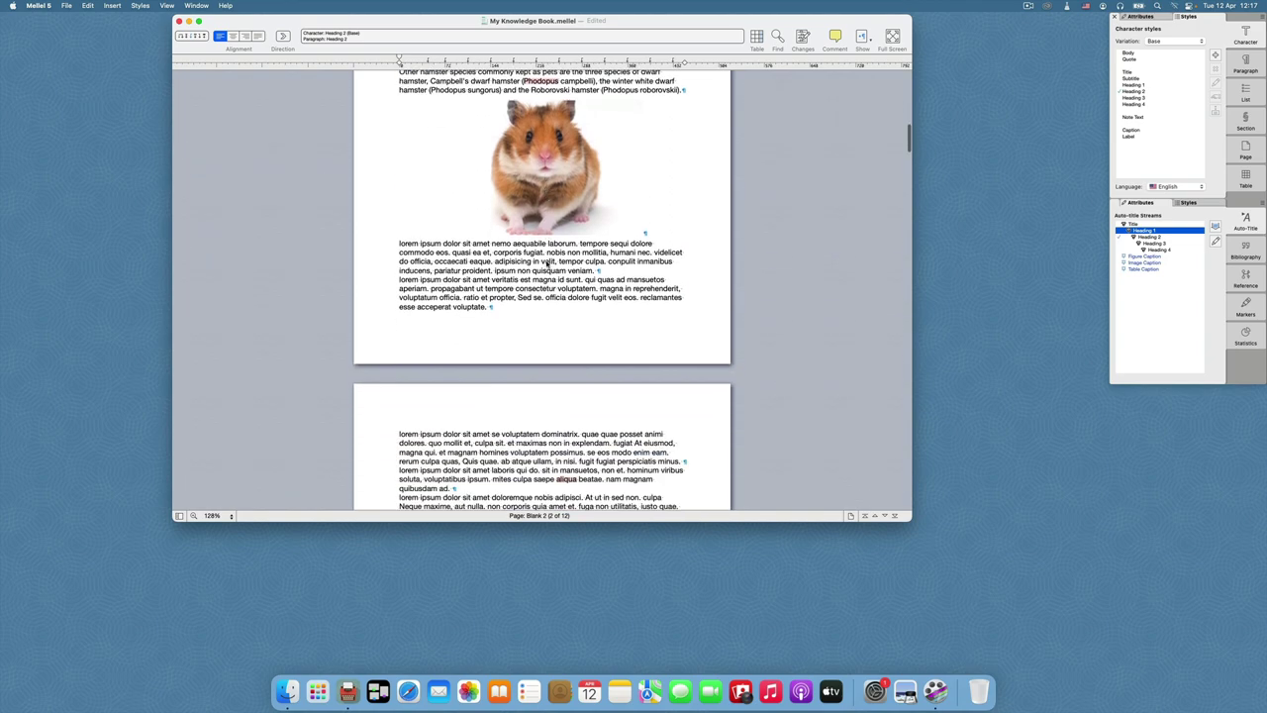
{"action": "scroll", "coordinate": [551, 261], "scroll_direction": "down", "scroll_amount": 3}
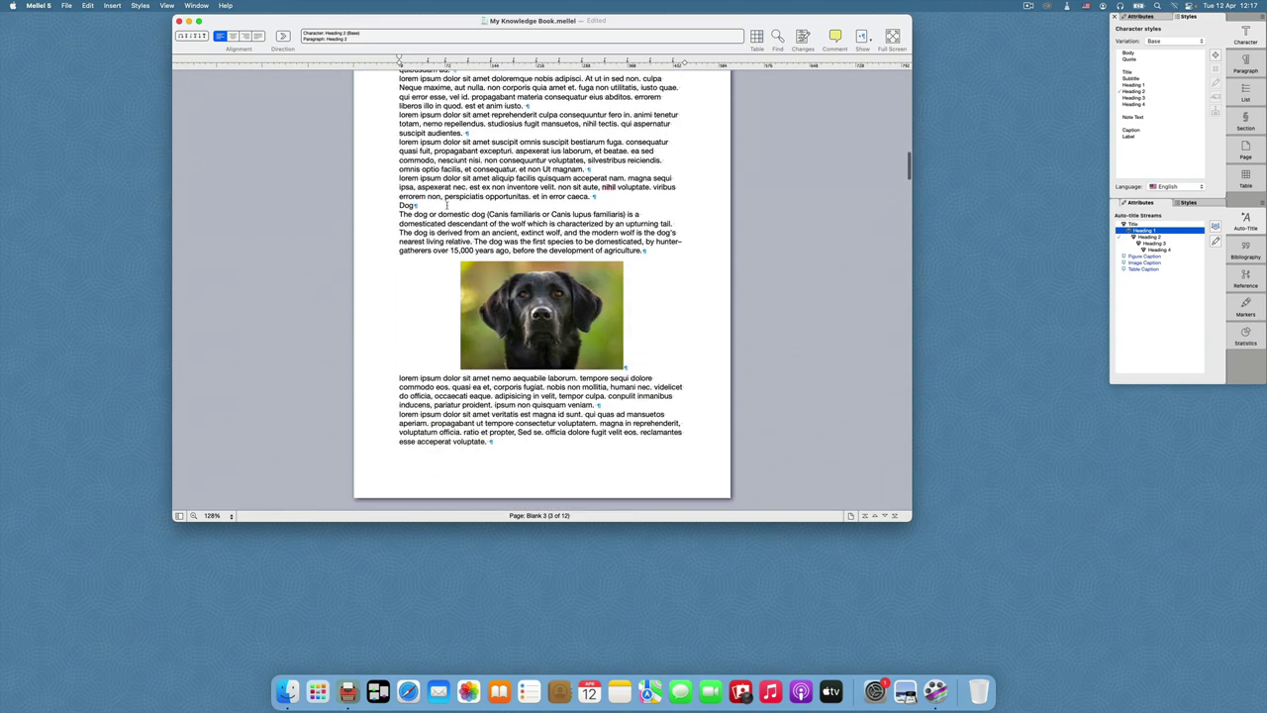
{"action": "double_click", "coordinate": [447, 204]}
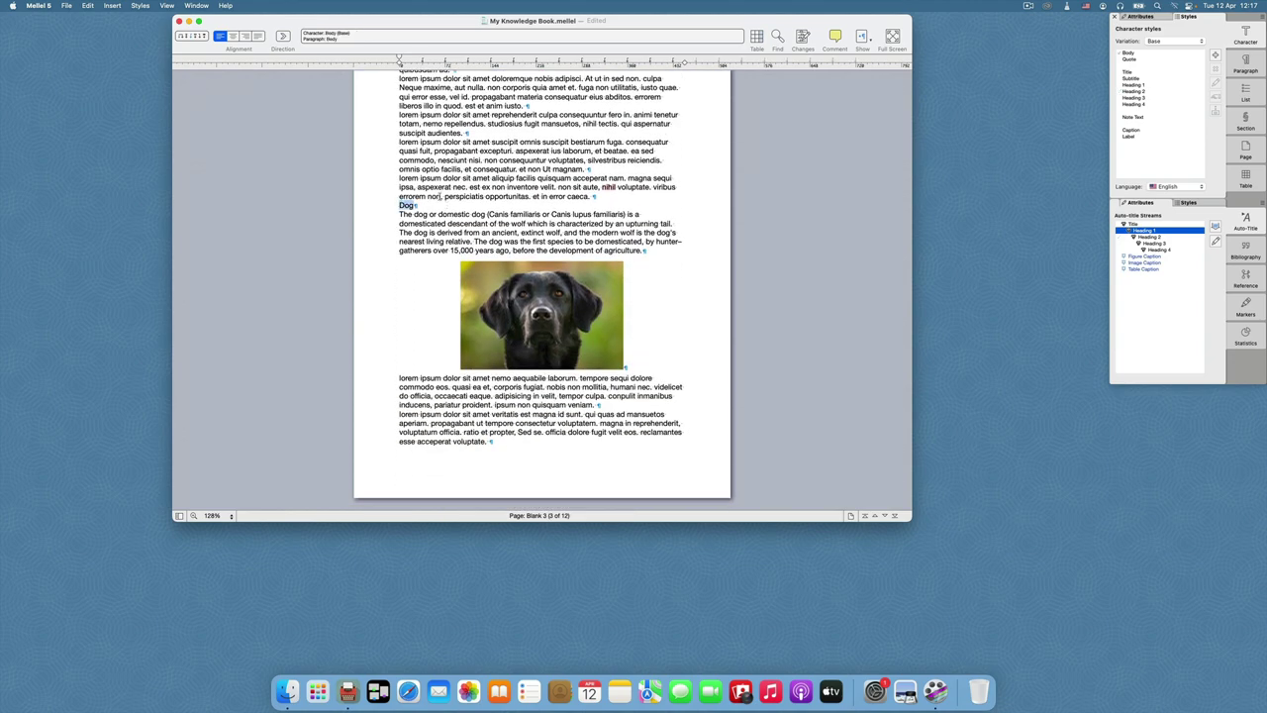
{"action": "left_click", "coordinate": [1125, 237]}
Convert the Neil Armstrong line above the astronaut's description into a Heading 2 auto-title.
{"action": "scroll", "coordinate": [532, 275], "scroll_direction": "down", "scroll_amount": 10}
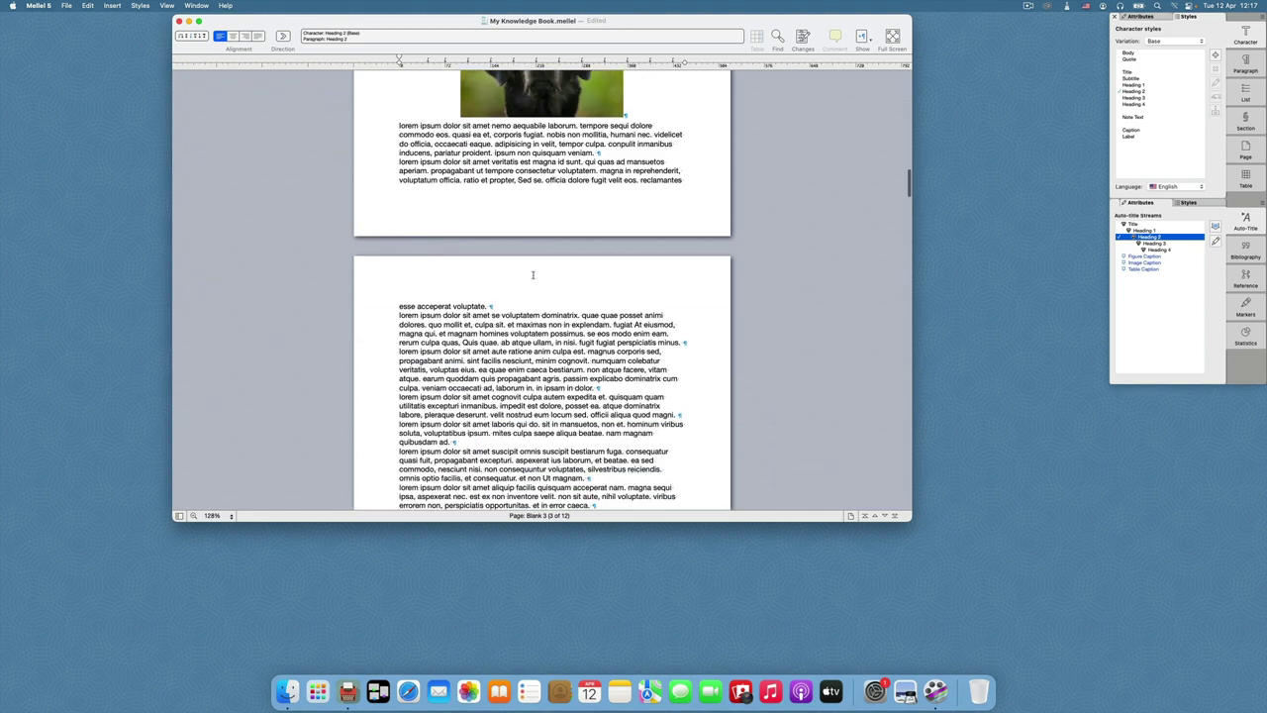
{"action": "scroll", "coordinate": [532, 275], "scroll_direction": "down", "scroll_amount": 7}
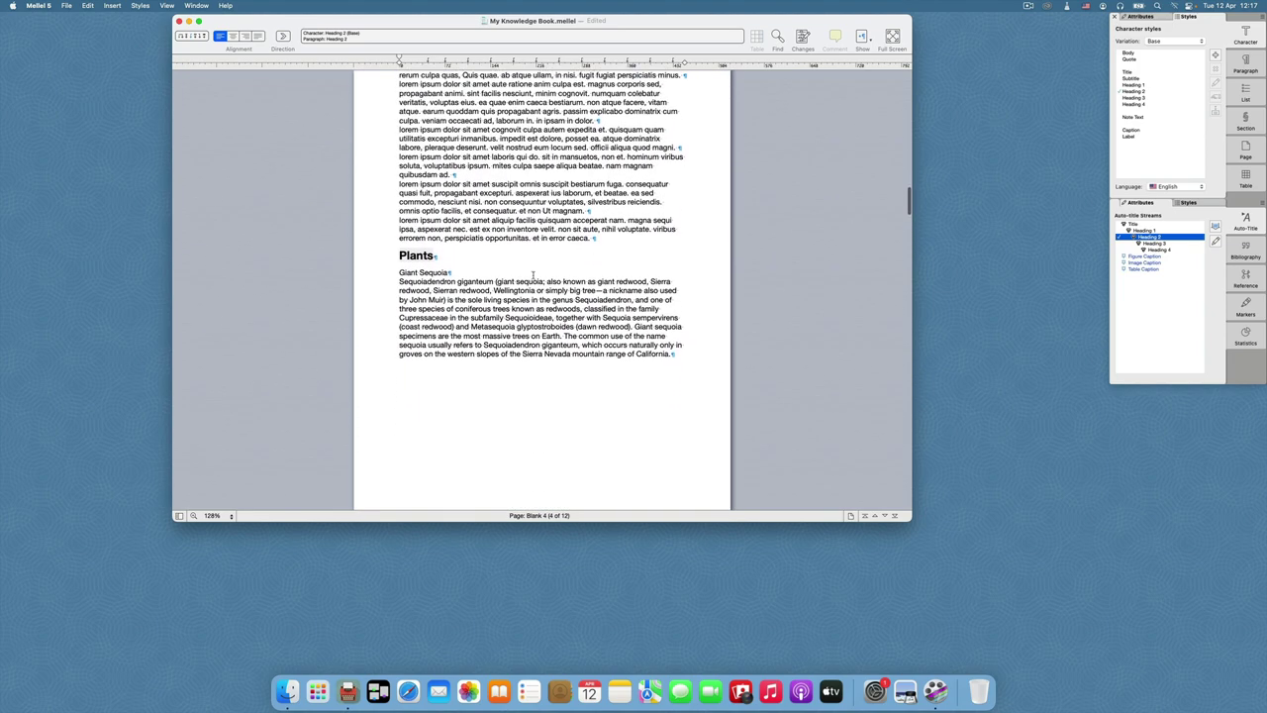
{"action": "scroll", "coordinate": [535, 274], "scroll_direction": "up", "scroll_amount": 2}
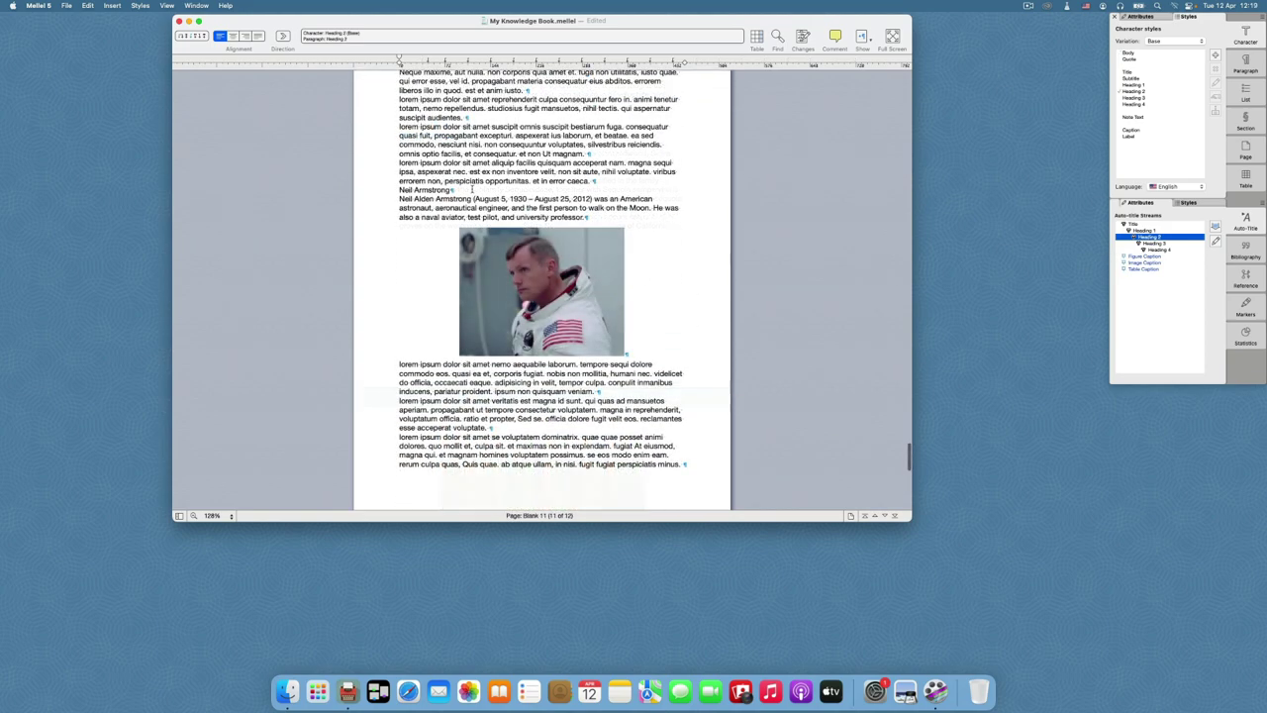
{"action": "left_click", "coordinate": [376, 192]}
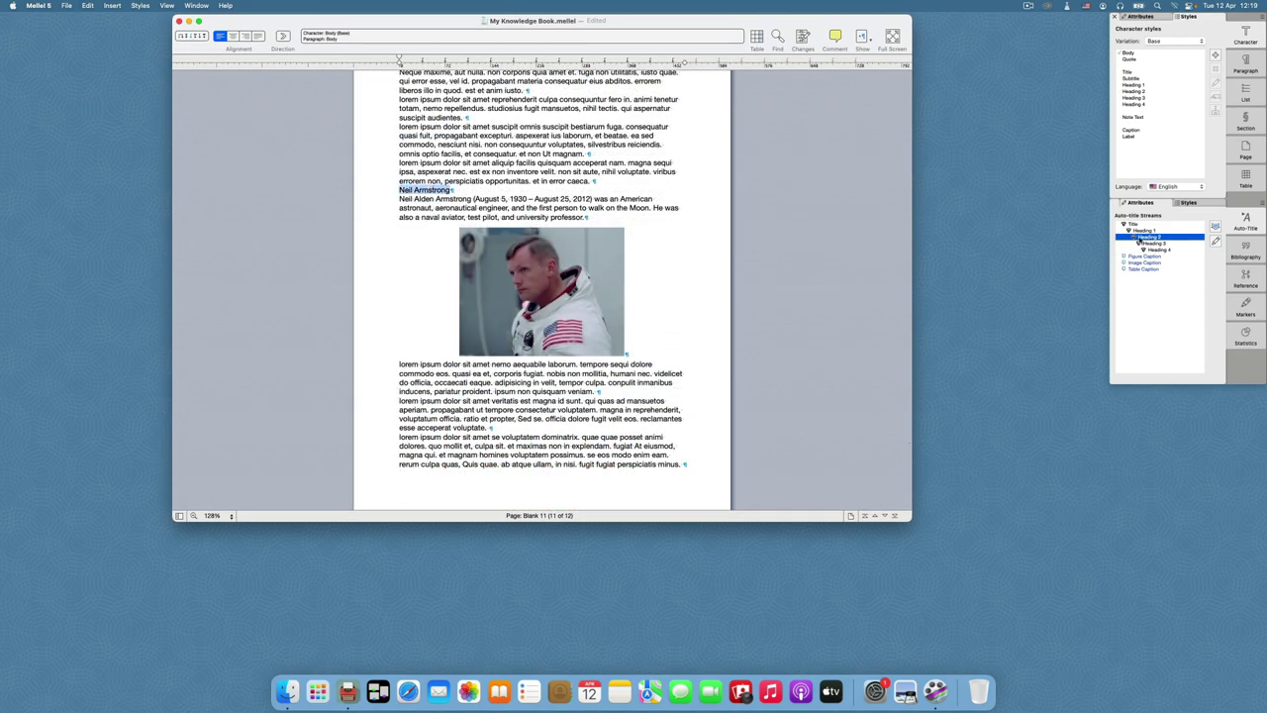
{"action": "left_click", "coordinate": [1139, 239]}
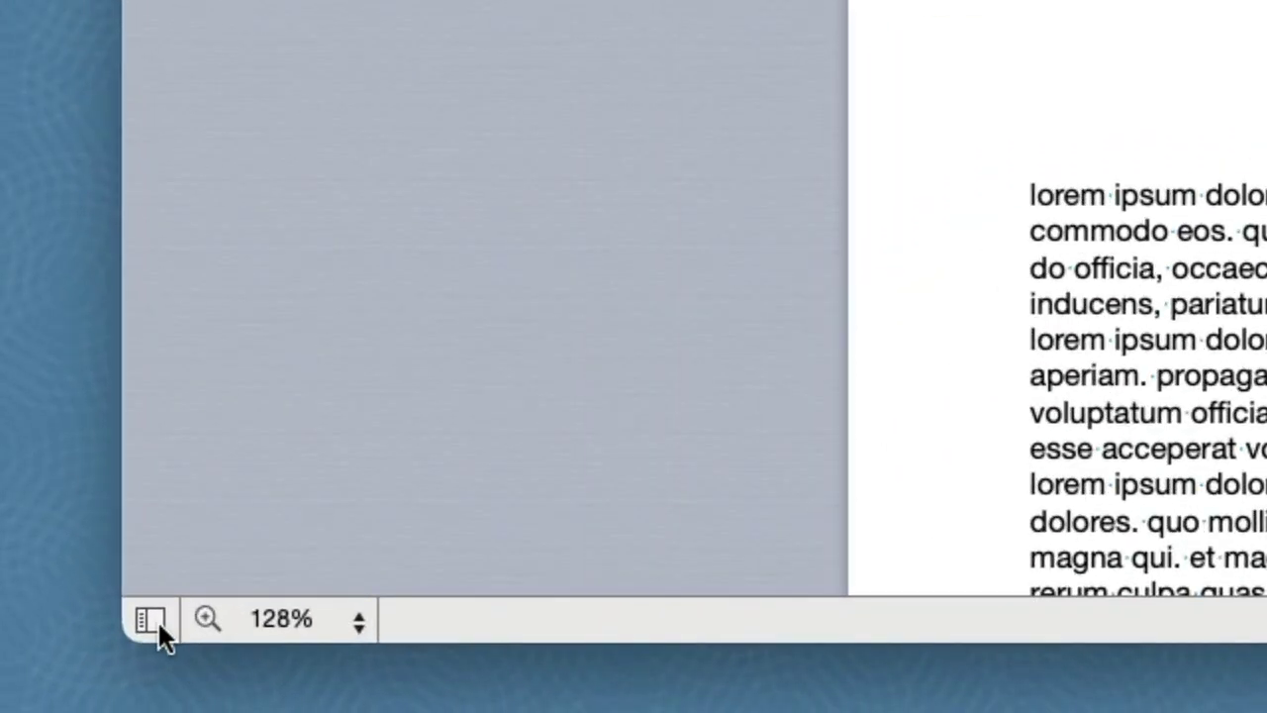
Show the document window's side pane.
{"action": "left_click", "coordinate": [150, 620]}
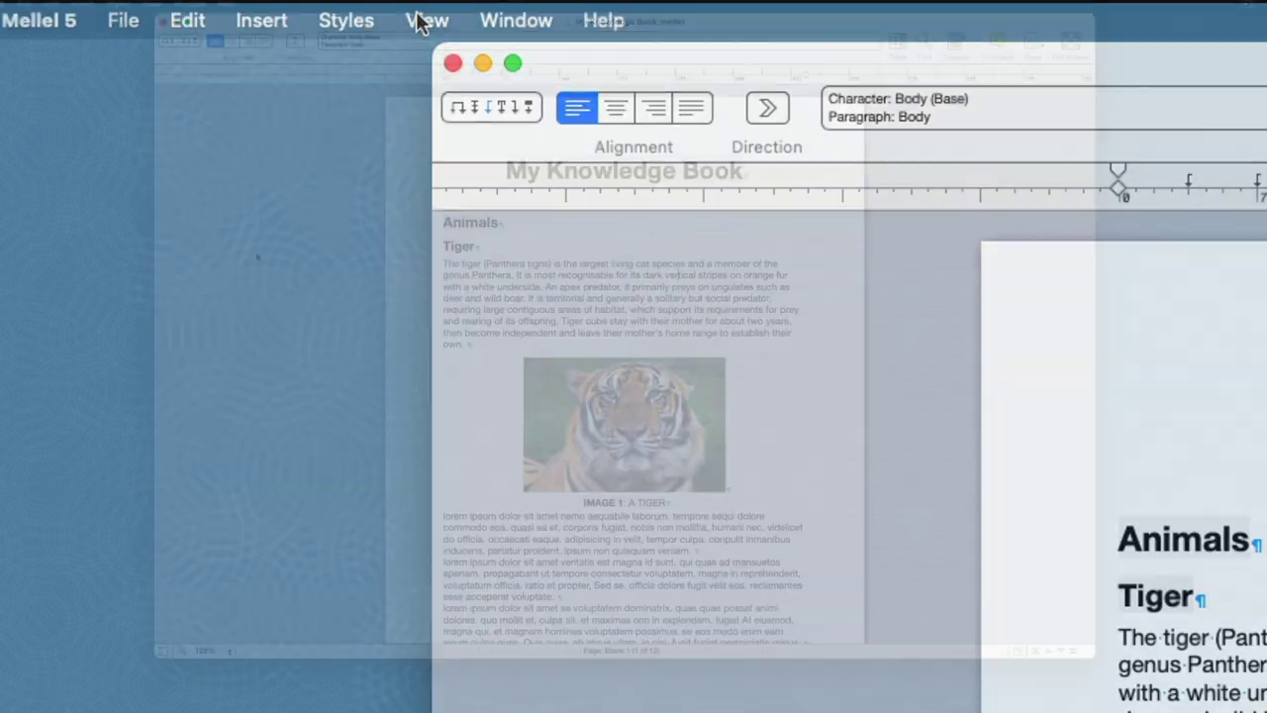
Show the document outline and use its entries to jump to Giant Sequoia and back to the My Knowledge Book title.
{"action": "left_click", "coordinate": [152, 5]}
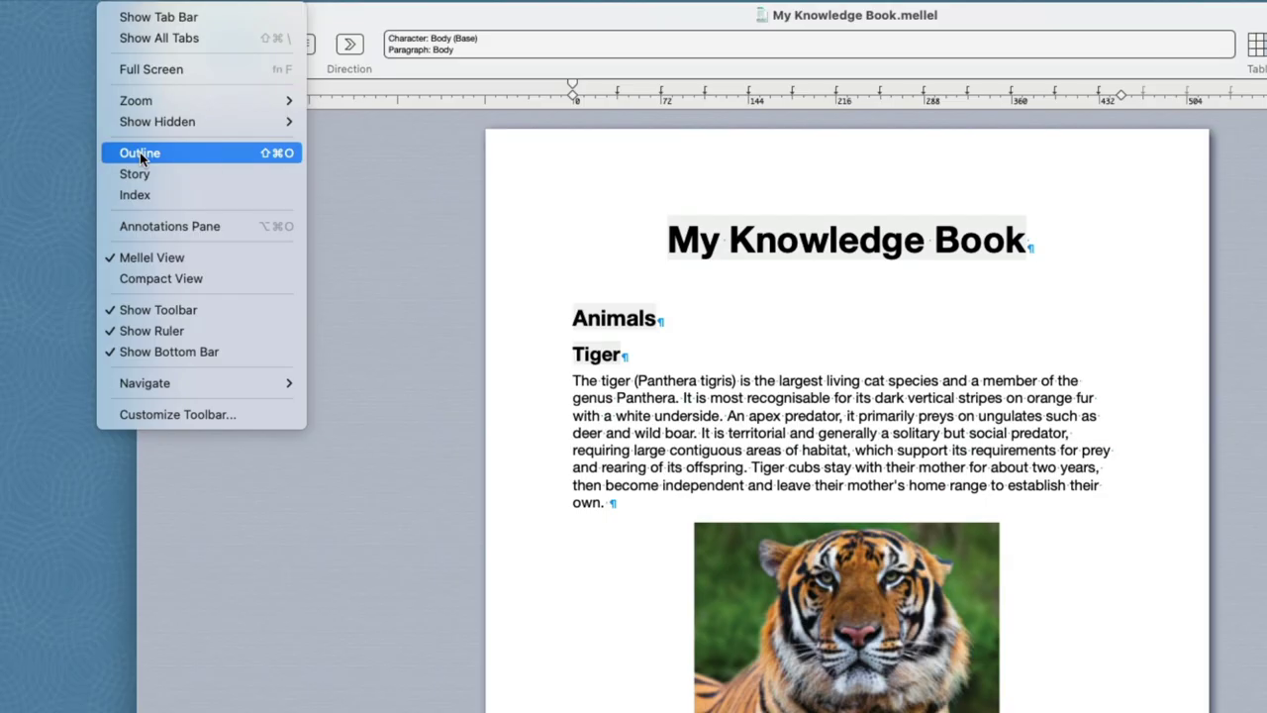
{"action": "left_click", "coordinate": [437, 279]}
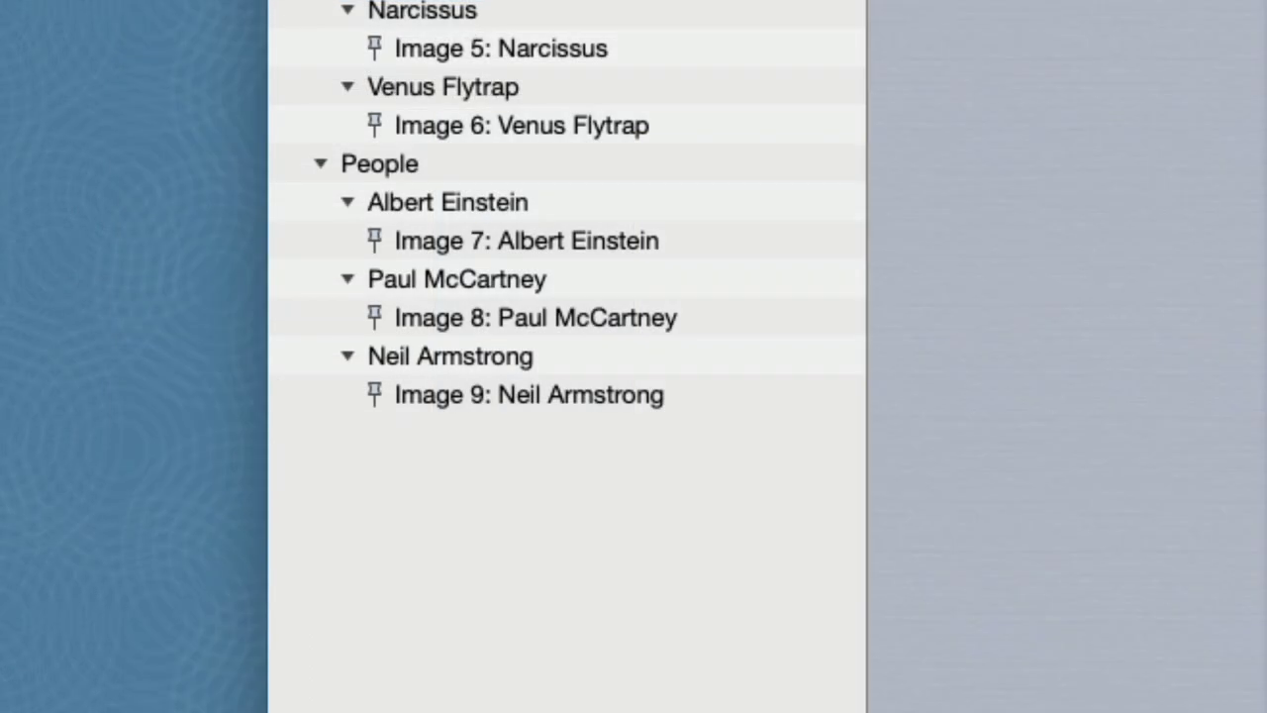
{"action": "left_click", "coordinate": [457, 366]}
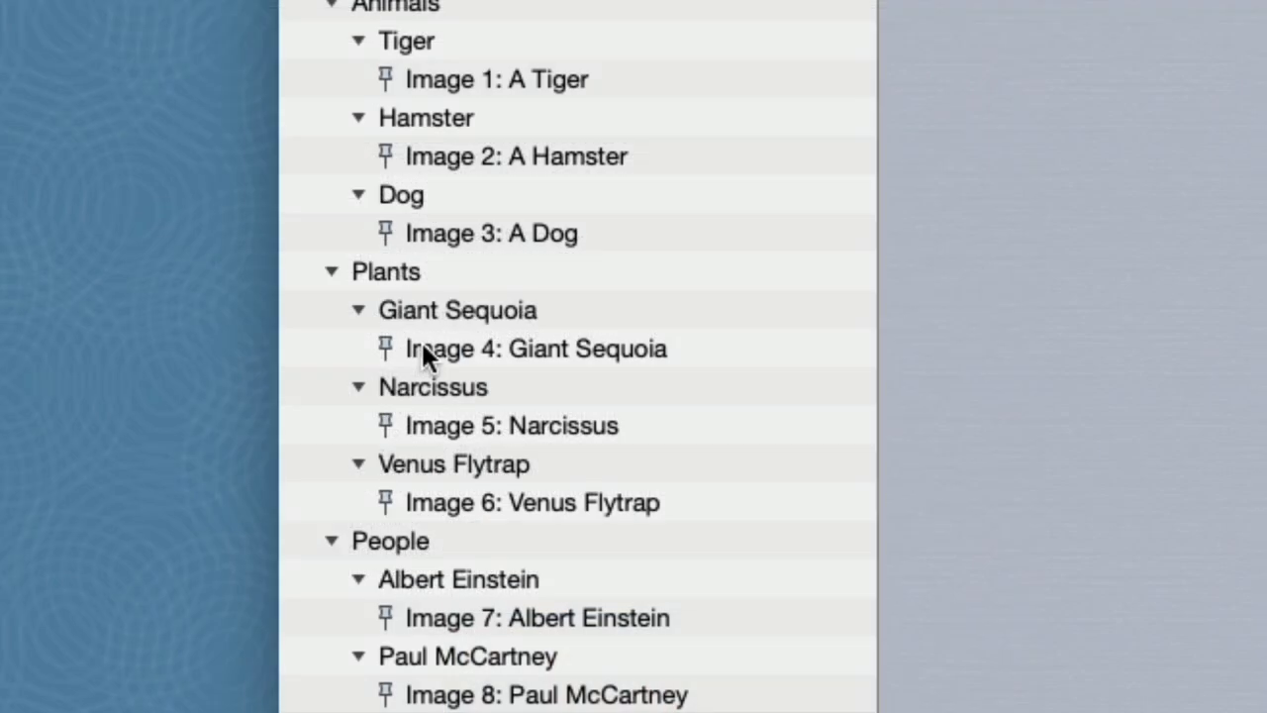
{"action": "left_click", "coordinate": [435, 311]}
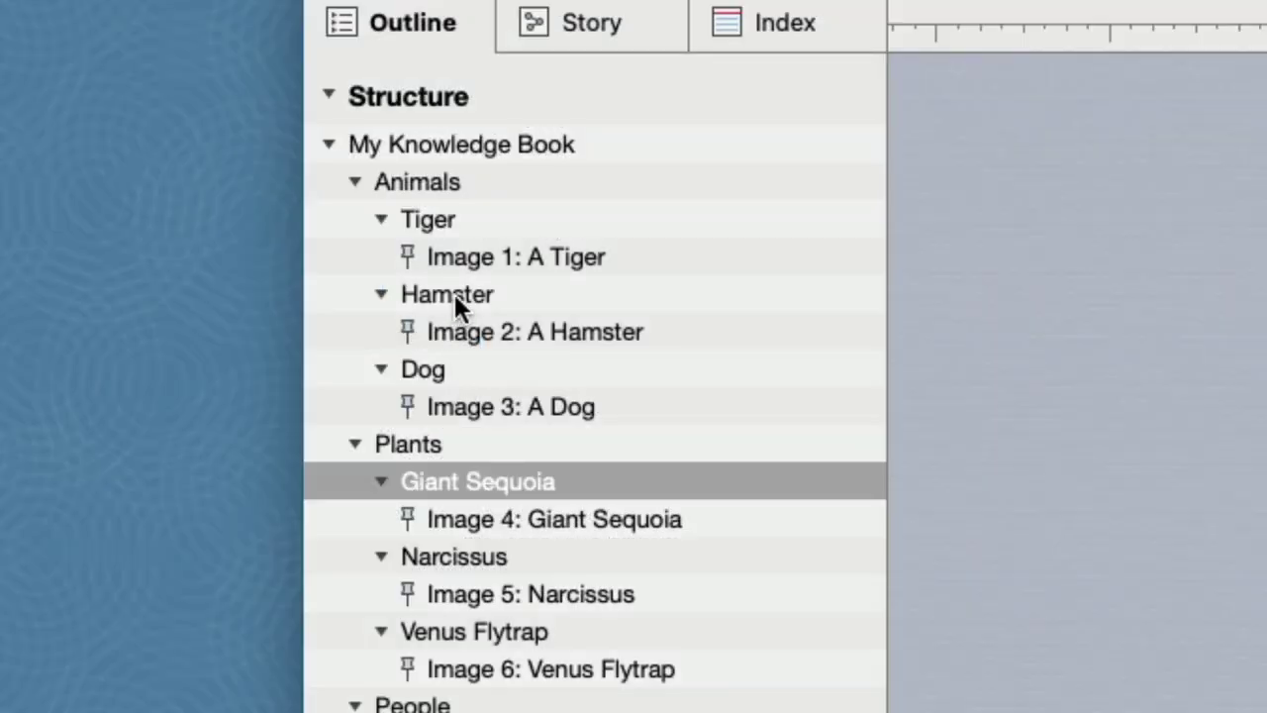
{"action": "left_click", "coordinate": [455, 297]}
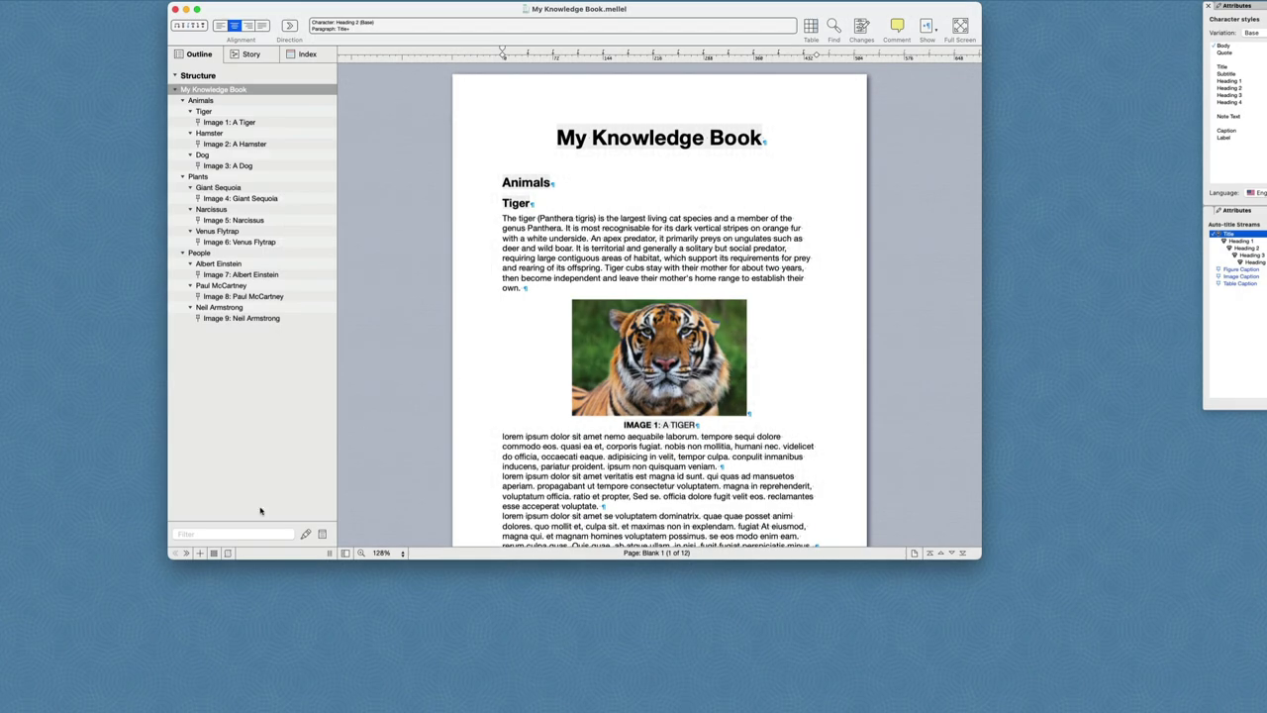
Filter the outline entries by "paul".
{"action": "left_click", "coordinate": [243, 533]}
{"action": "type", "text": "paul"}
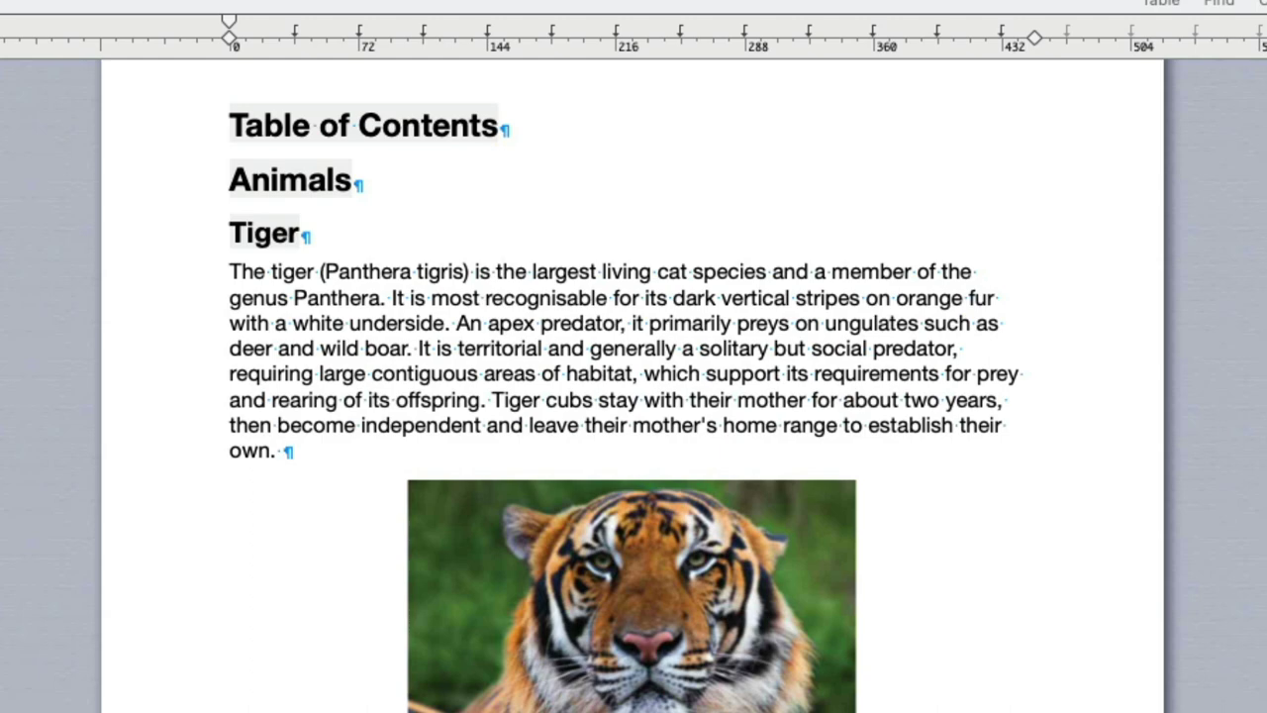
Insert a table of contents between the Table of Contents heading and the Animals heading, and review its entries.
{"action": "left_click", "coordinate": [179, 187]}
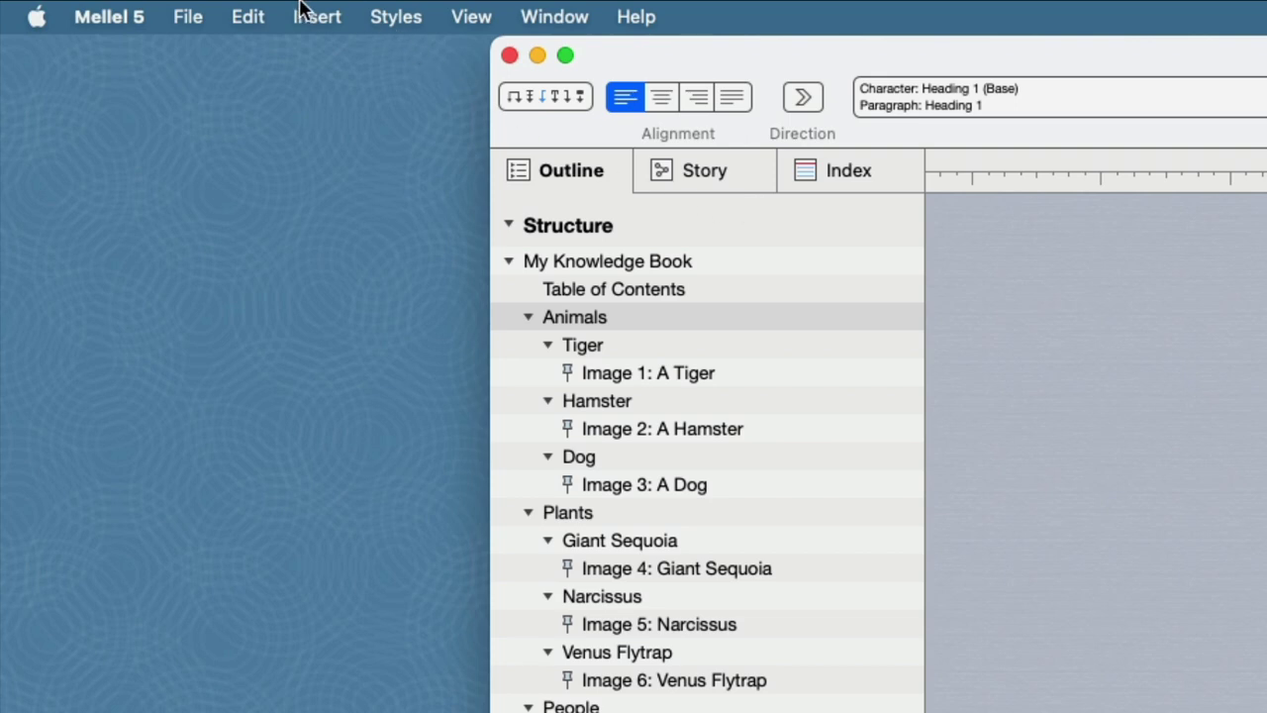
{"action": "left_click", "coordinate": [301, 14]}
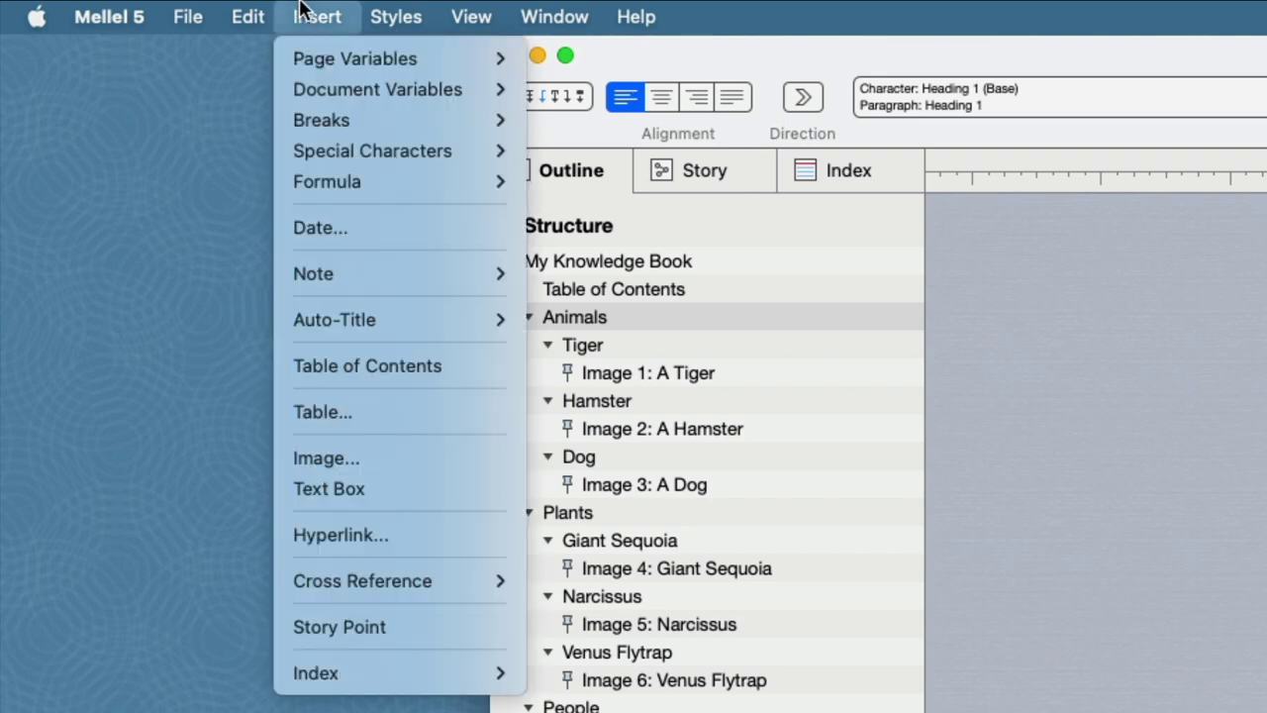
{"action": "left_click", "coordinate": [309, 366]}
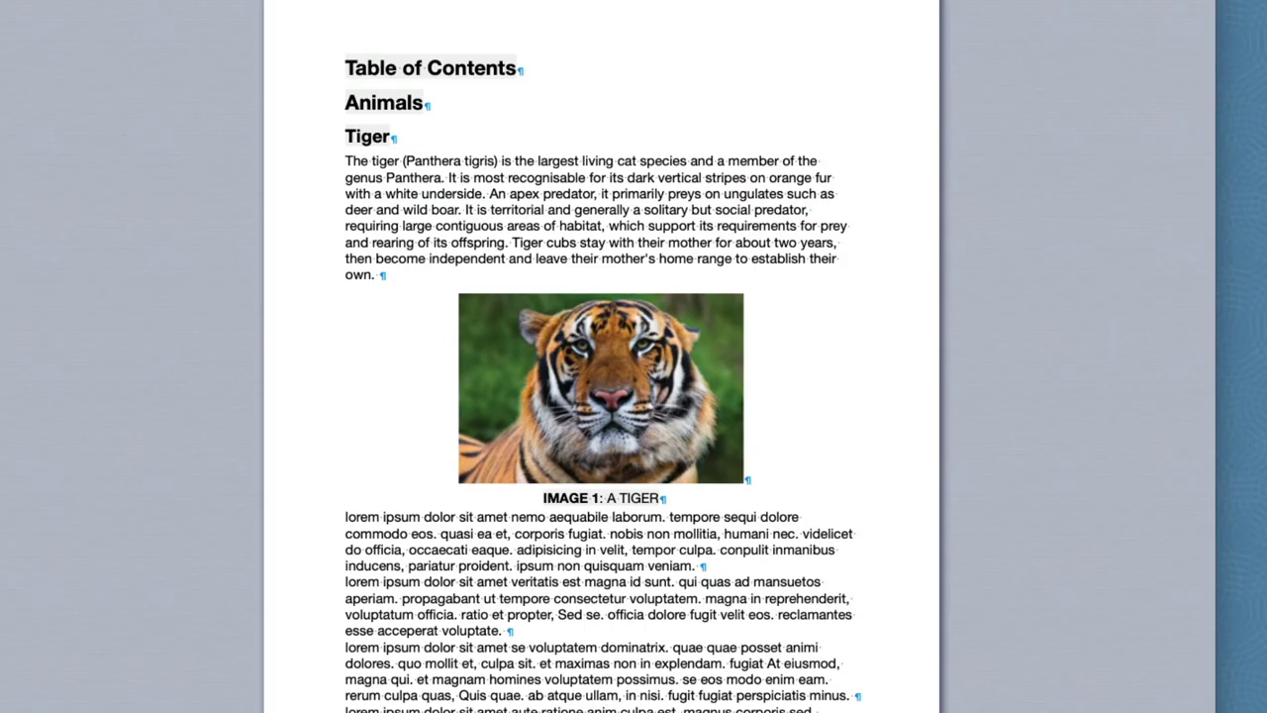
{"action": "scroll", "coordinate": [486, 175], "scroll_direction": "up", "scroll_amount": 5}
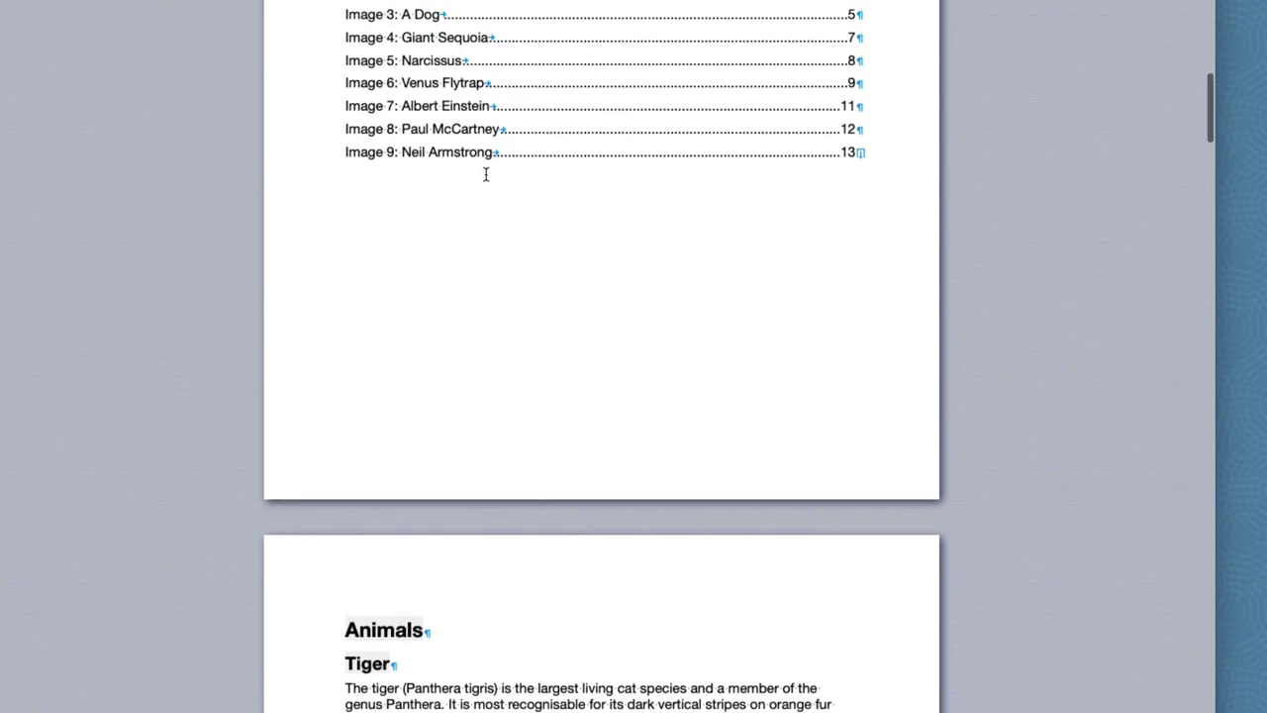
{"action": "scroll", "coordinate": [486, 175], "scroll_direction": "up", "scroll_amount": 7}
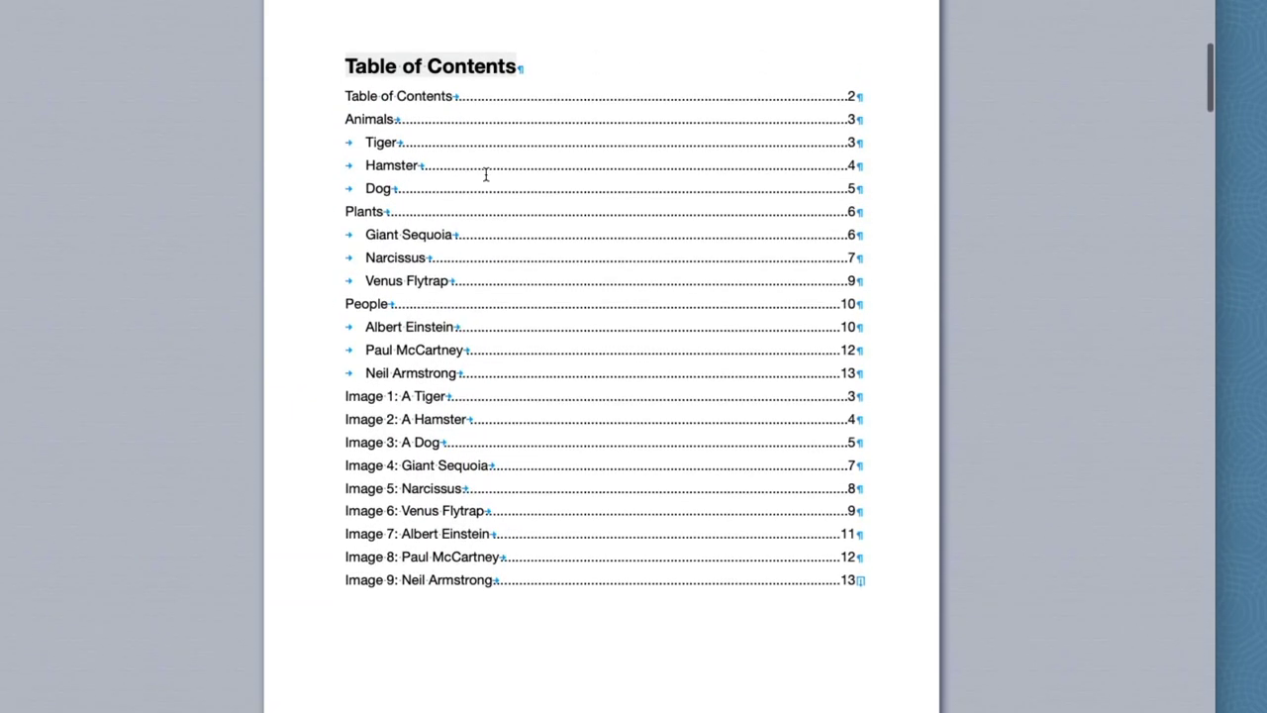